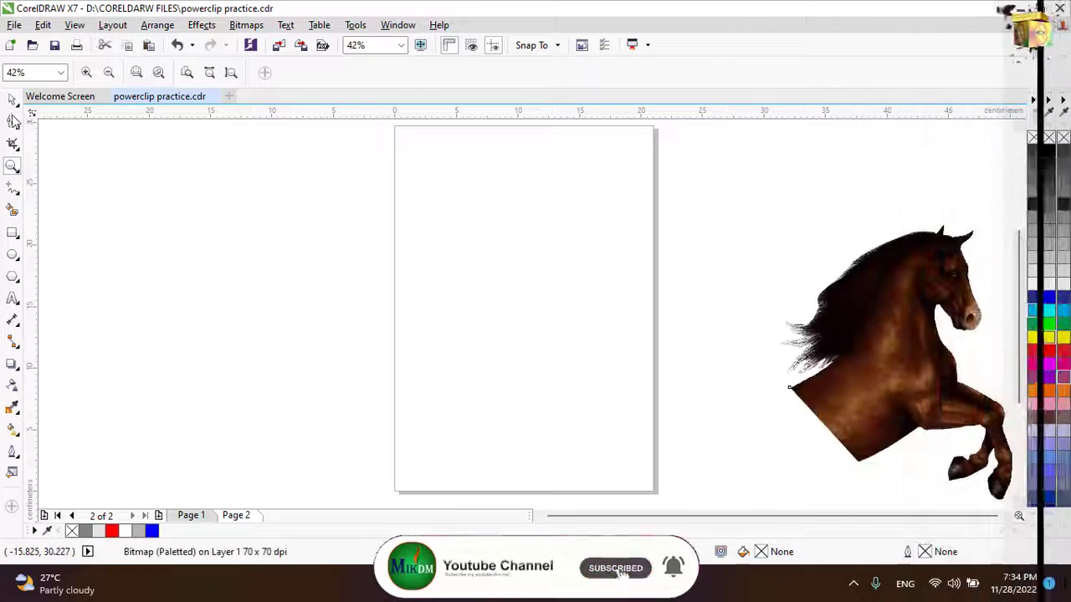
Step: Move the horse bitmap from the right of the page to the empty area left of the page
{"action": "key", "text": "space"}
{"action": "left_click", "coordinate": [946, 317]}
{"action": "left_click_drag", "start_coordinate": [895, 328], "coordinate": [274, 259]}
{"action": "right_click", "coordinate": [632, 268]}
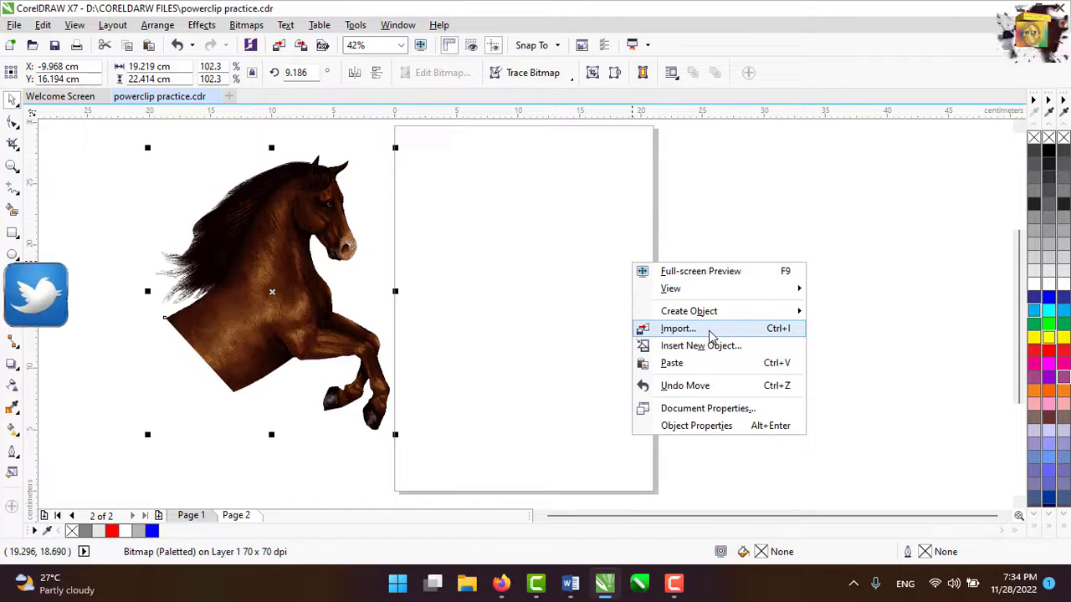
{"action": "left_click", "coordinate": [271, 308]}
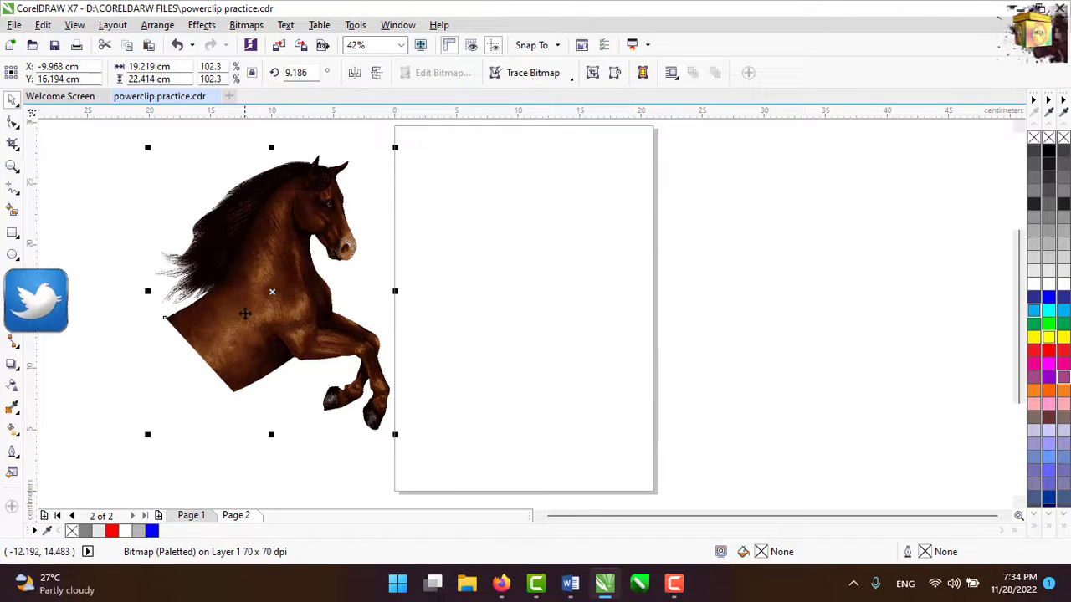
{"action": "left_click_drag", "start_coordinate": [242, 310], "coordinate": [220, 328]}
{"action": "left_click", "coordinate": [547, 280]}
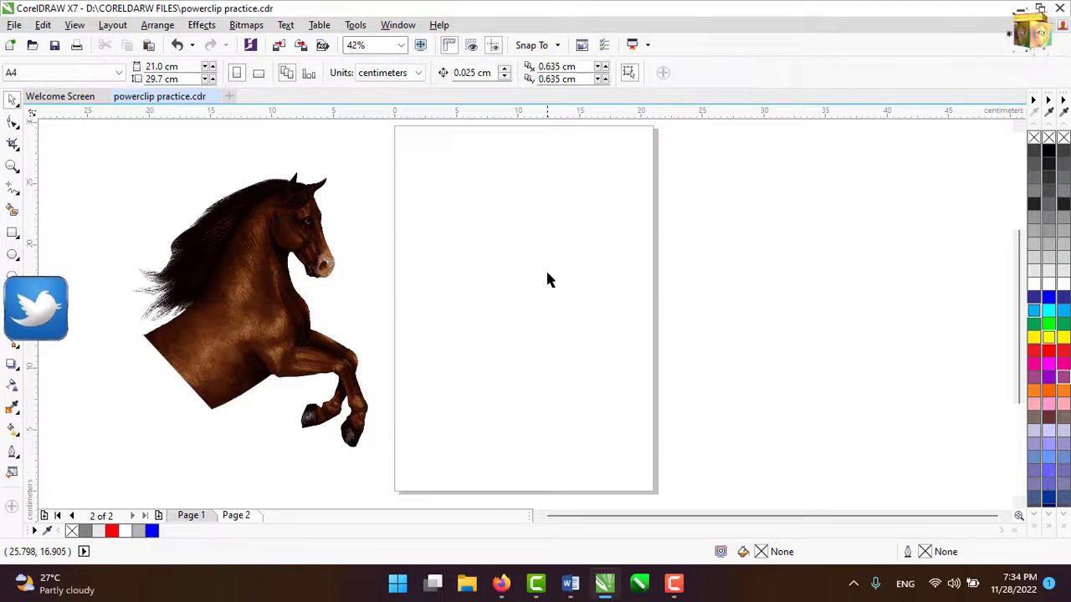
Step: Draw a rectangle about 12.6 cm wide and 16.4 cm high in the middle of Page 2
{"action": "left_click", "coordinate": [12, 233]}
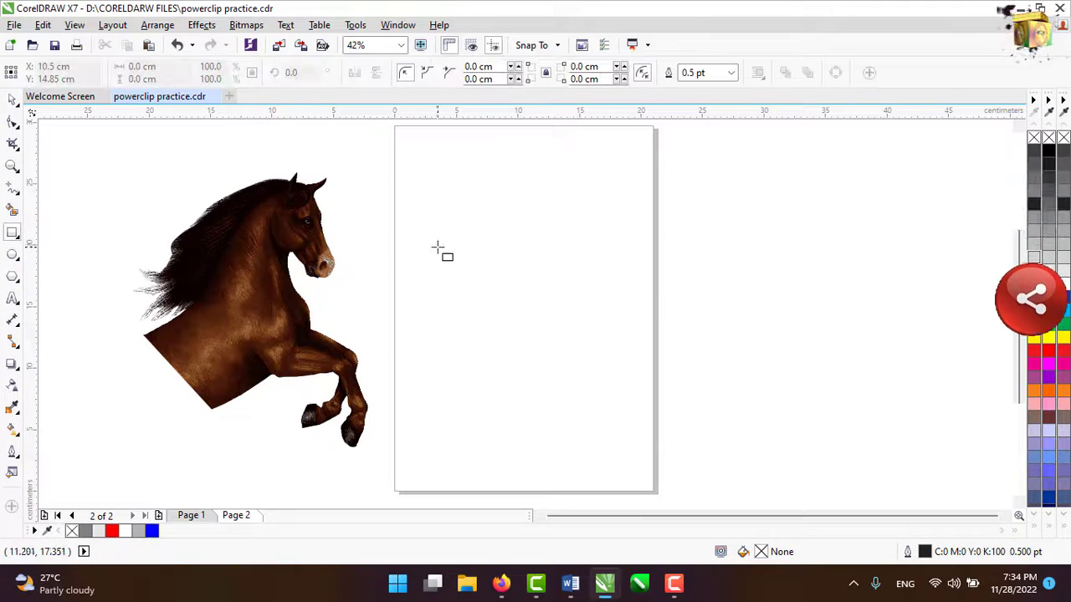
{"action": "left_click_drag", "start_coordinate": [461, 259], "coordinate": [601, 409]}
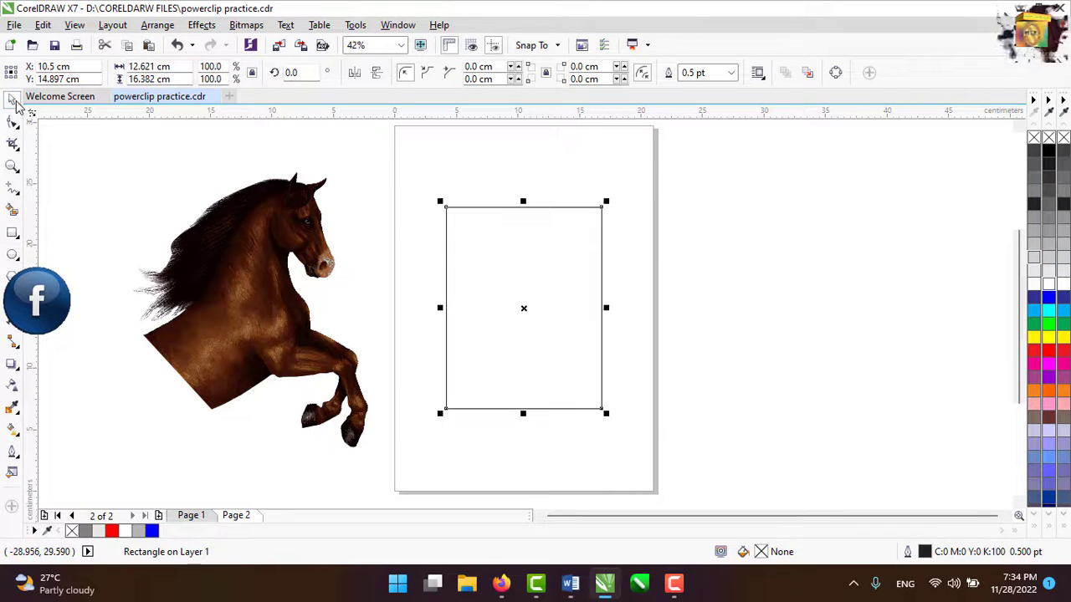
Step: Move the horse bitmap slightly toward the page and PowerClip it inside the rectangle
{"action": "left_click_drag", "start_coordinate": [227, 272], "coordinate": [272, 266]}
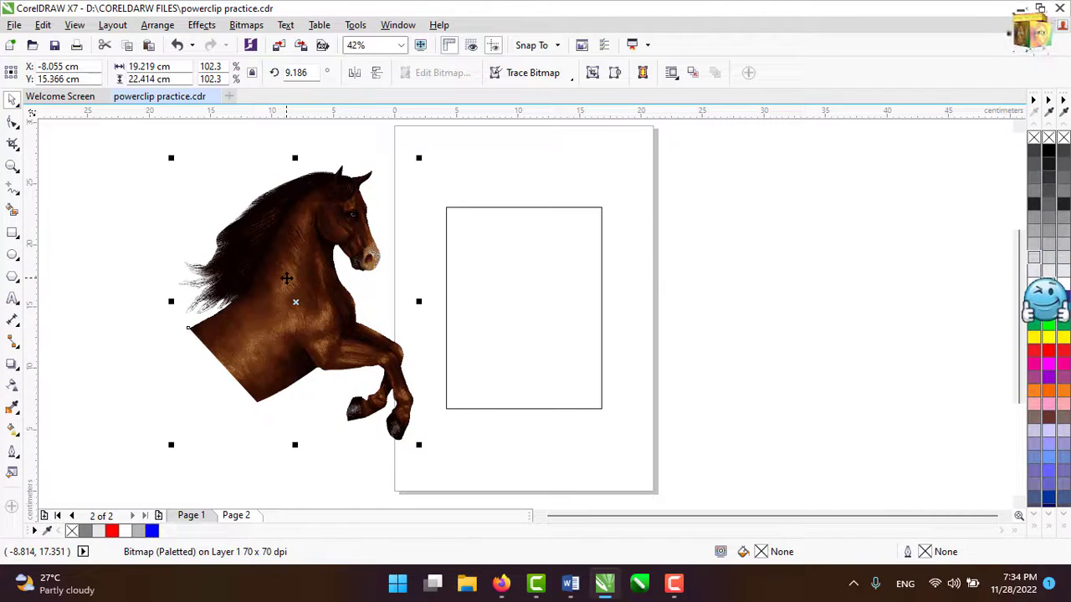
{"action": "right_click", "coordinate": [287, 278]}
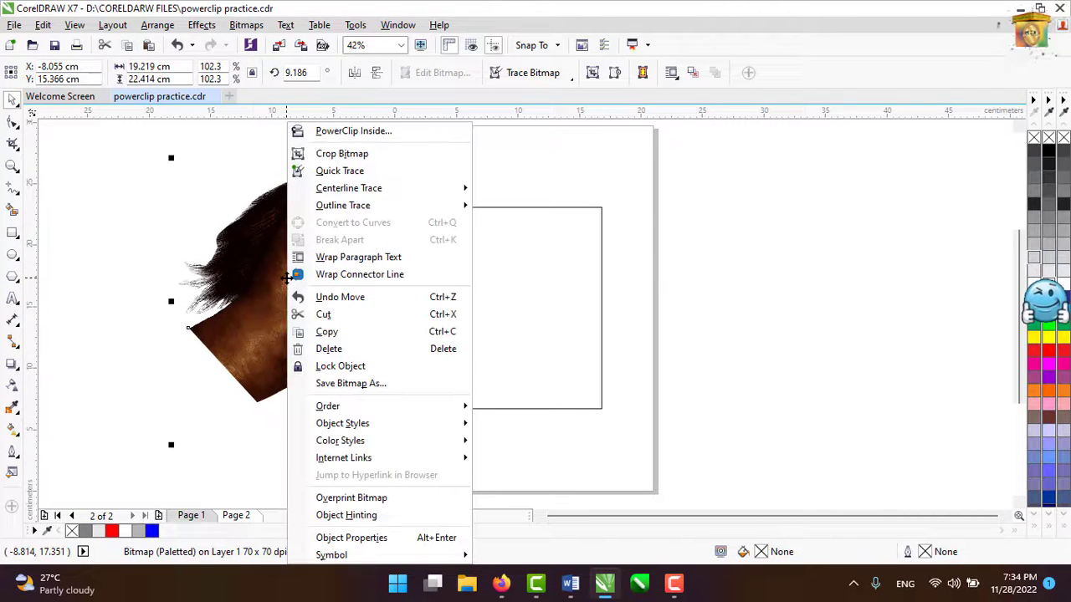
{"action": "left_click", "coordinate": [387, 131]}
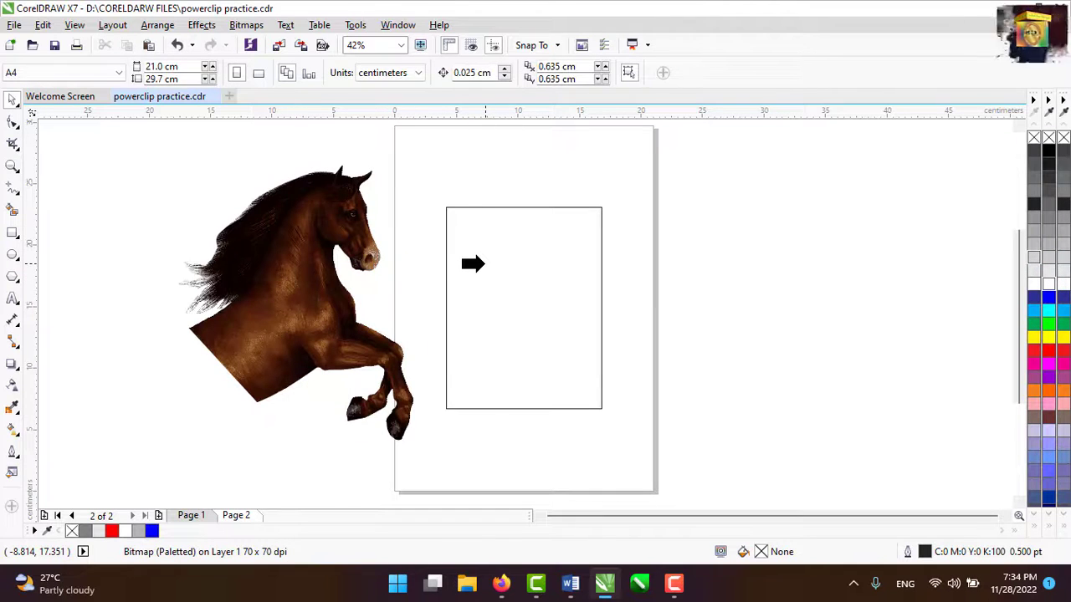
{"action": "left_click", "coordinate": [472, 265]}
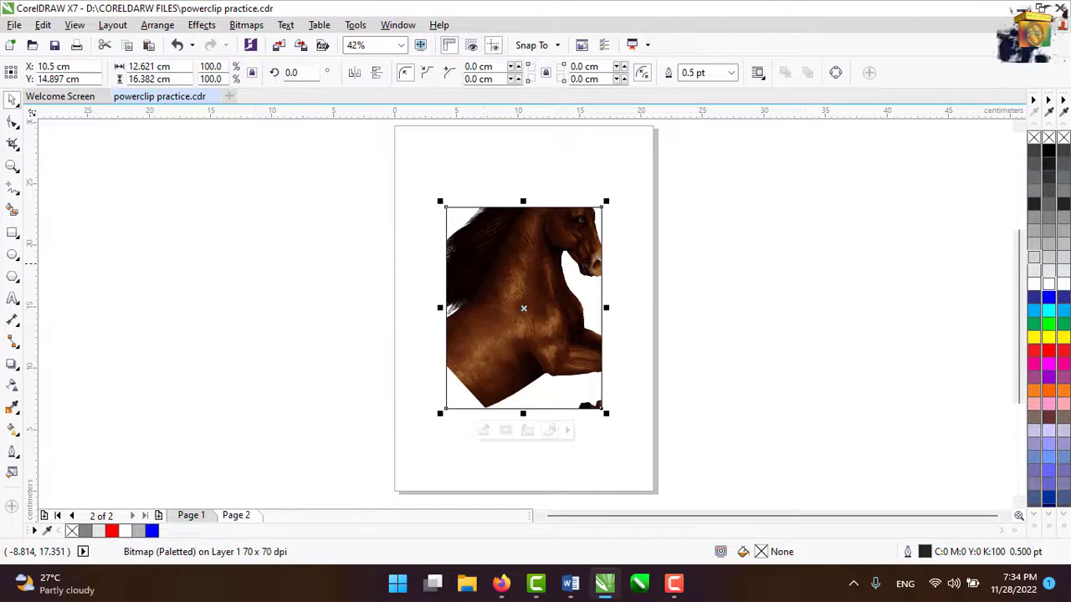
{"action": "left_click", "coordinate": [730, 320]}
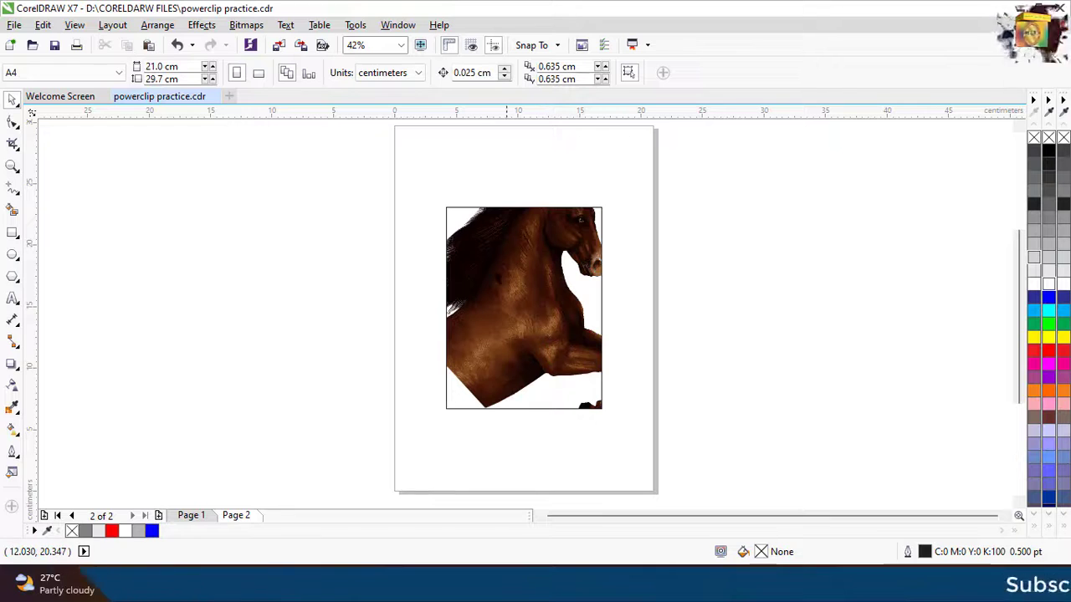
Step: Open the PowerClip rectangle's contents for editing, select the horse, and stop editing the contents
{"action": "left_click", "coordinate": [528, 285]}
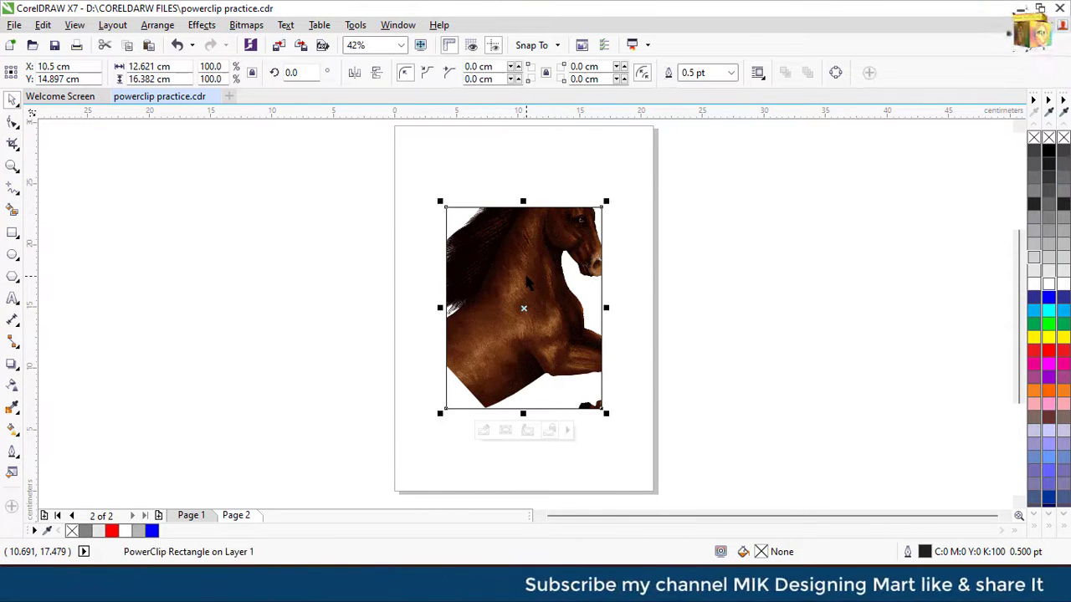
{"action": "right_click", "coordinate": [528, 284]}
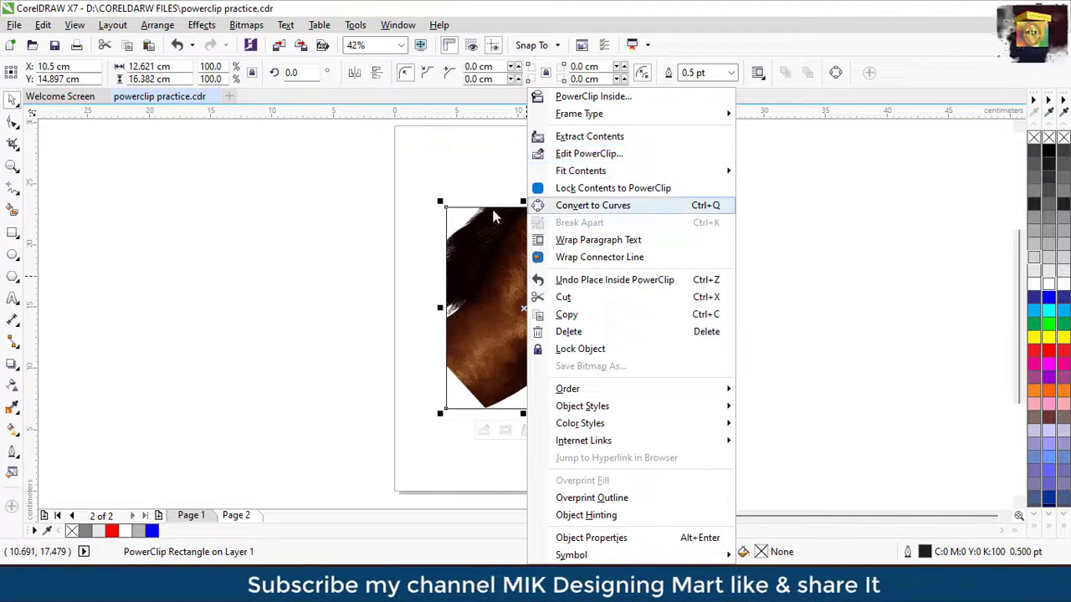
{"action": "left_click", "coordinate": [434, 283]}
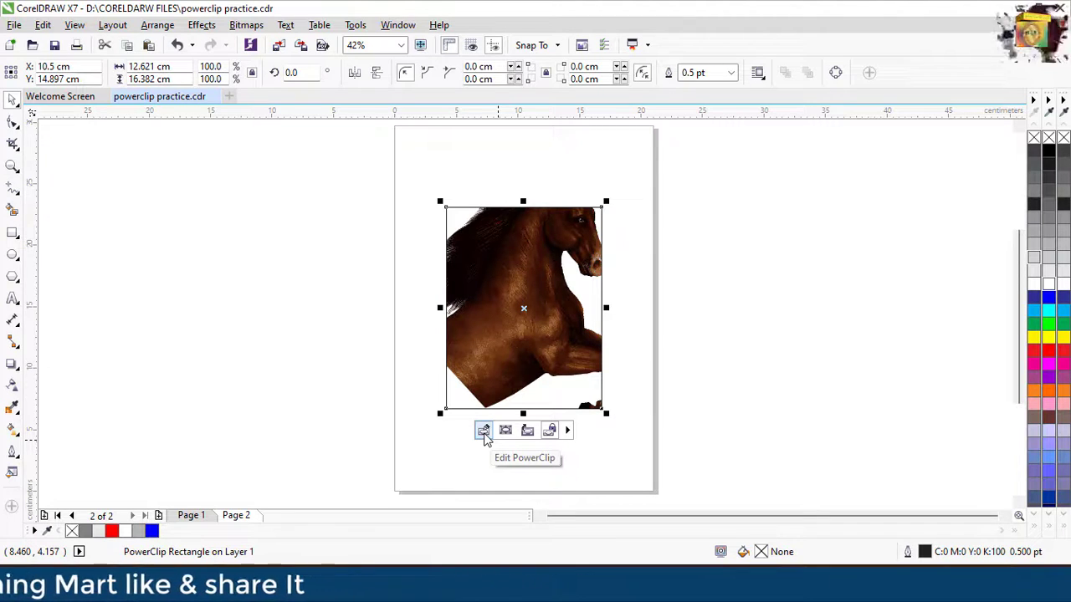
{"action": "left_click", "coordinate": [483, 432]}
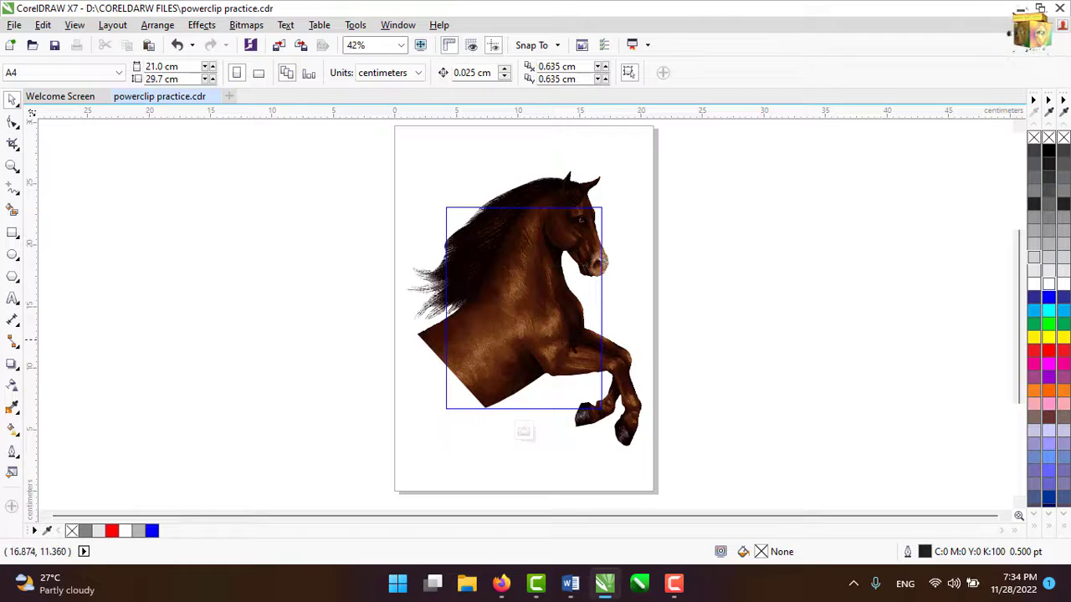
{"action": "left_click", "coordinate": [554, 331]}
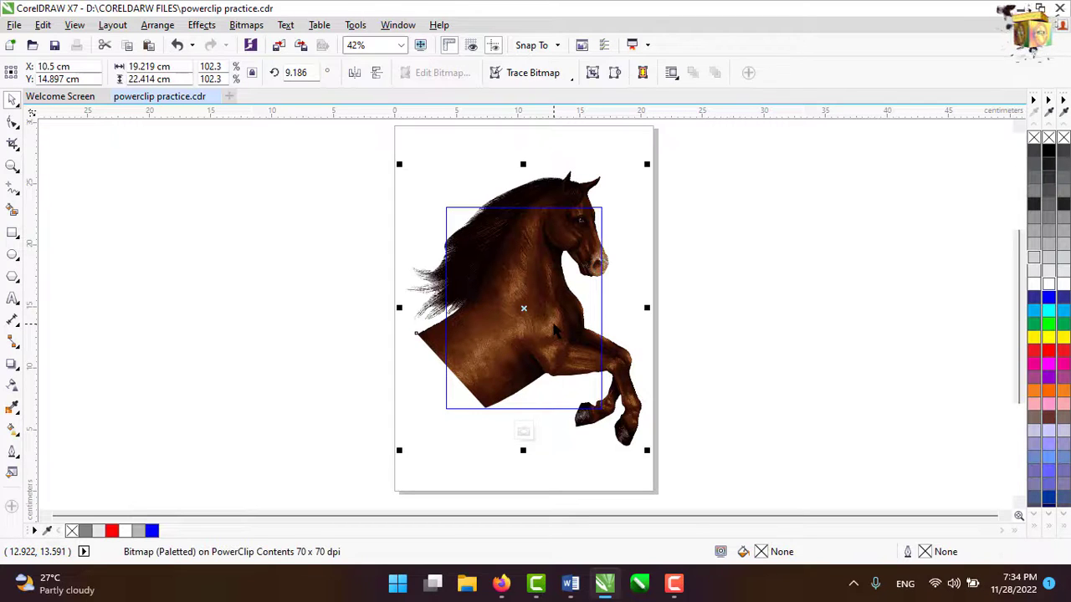
{"action": "left_click", "coordinate": [524, 434]}
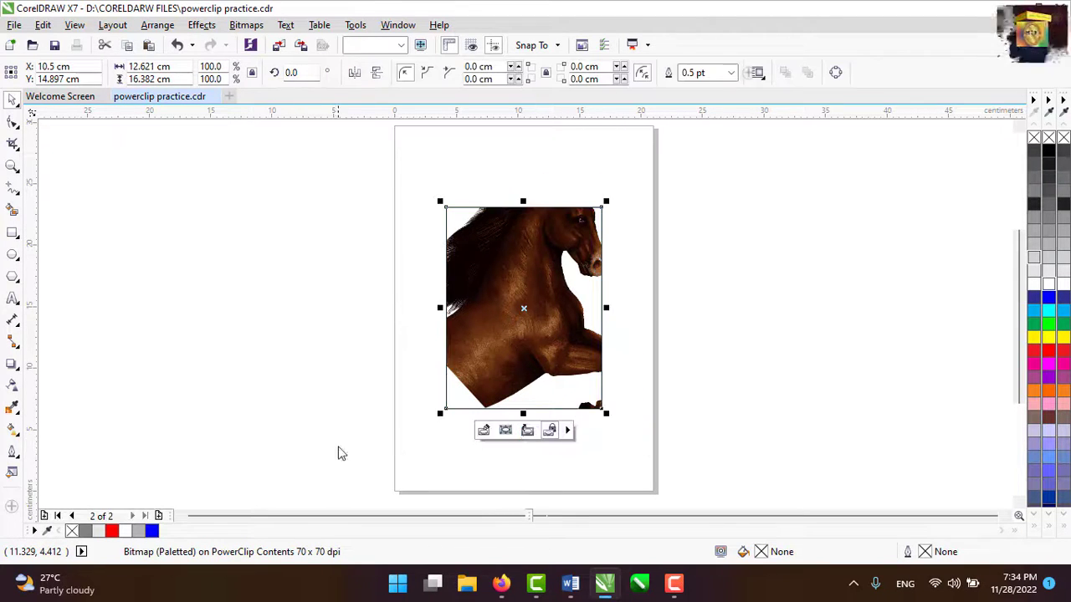
Step: Check the Page 1 design, then edit Page 2's PowerClip contents, moving the horse lower in the frame and scaling it to about 94.3%
{"action": "left_click", "coordinate": [199, 517]}
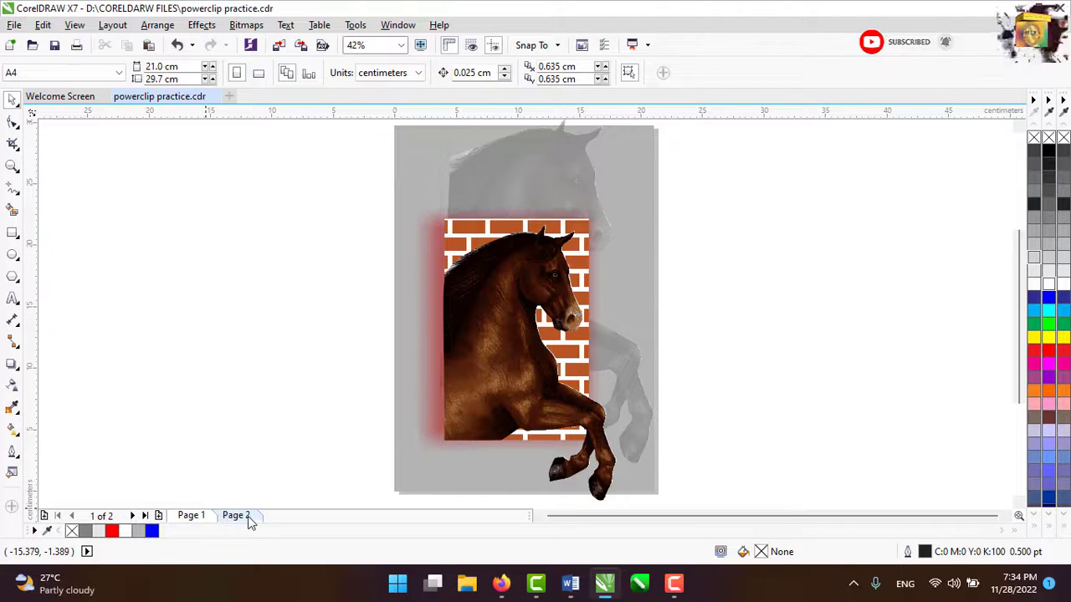
{"action": "left_click", "coordinate": [237, 517]}
{"action": "left_click", "coordinate": [543, 333]}
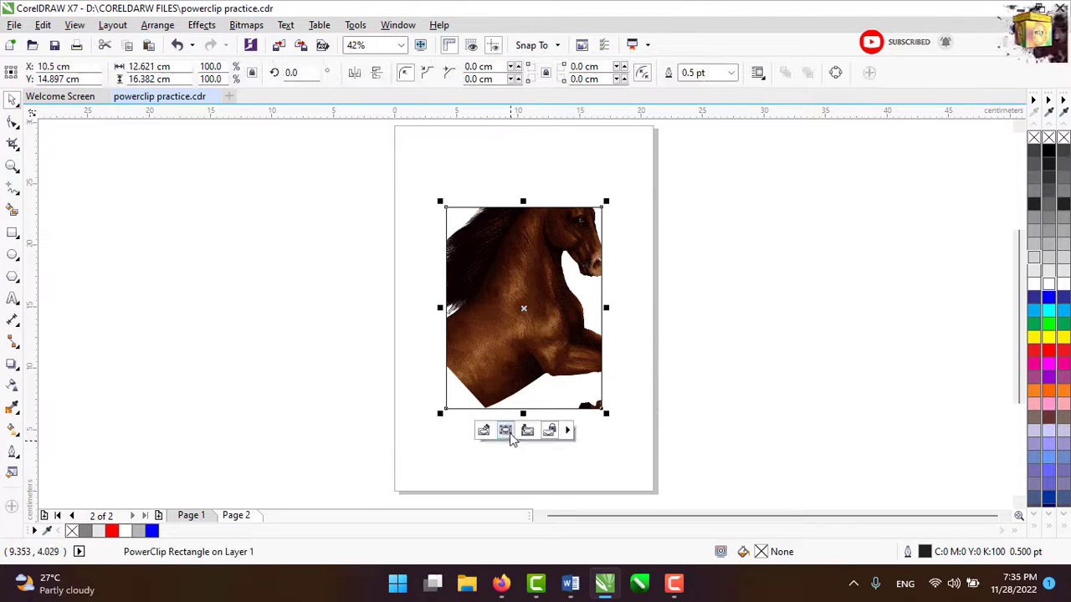
{"action": "right_click", "coordinate": [562, 276]}
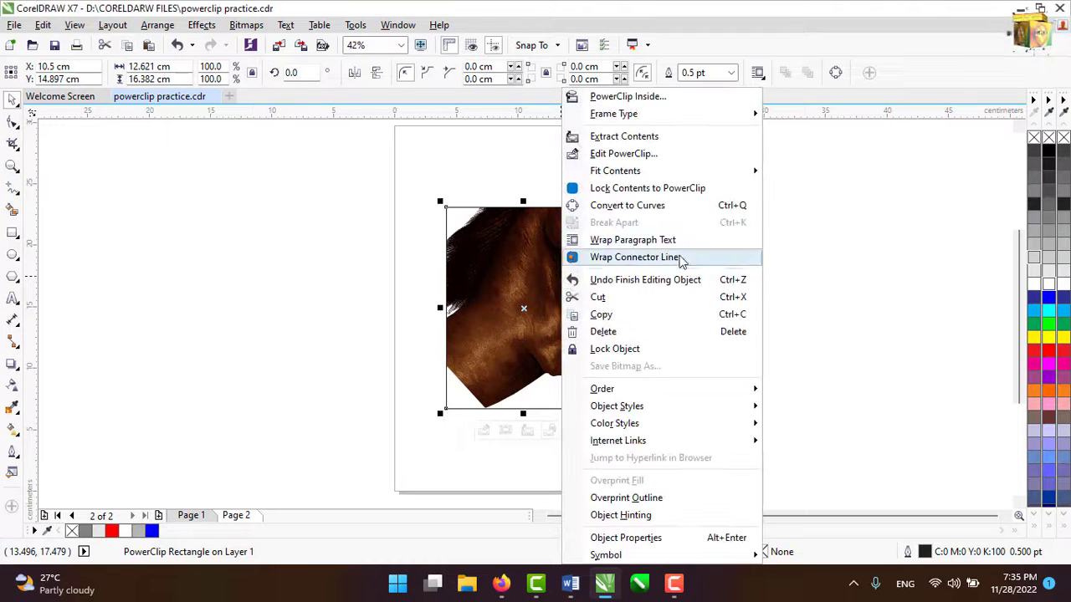
{"action": "left_click", "coordinate": [644, 154]}
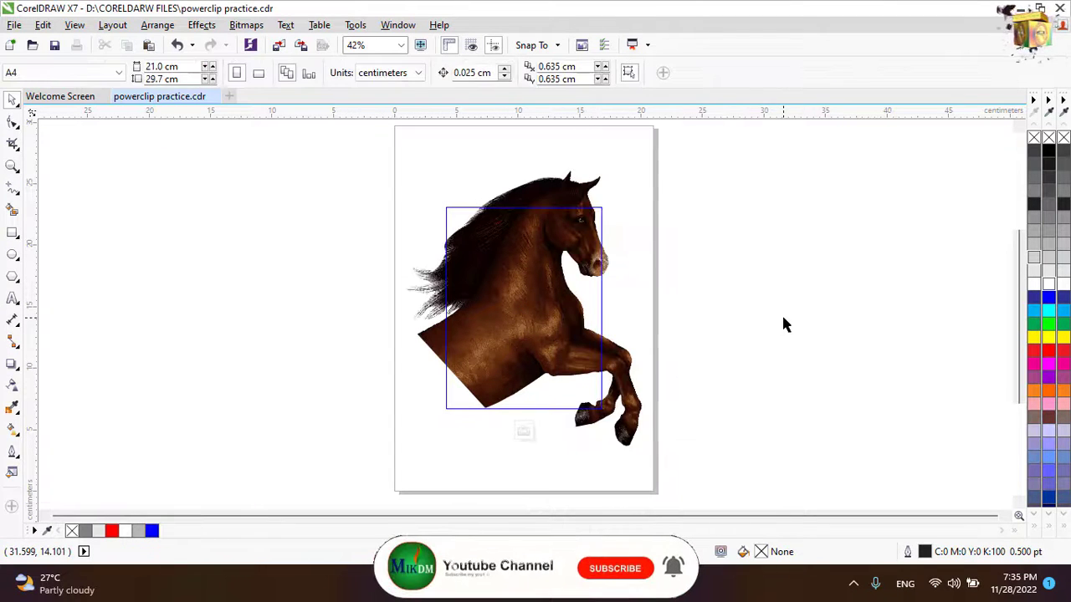
{"action": "left_click", "coordinate": [548, 368]}
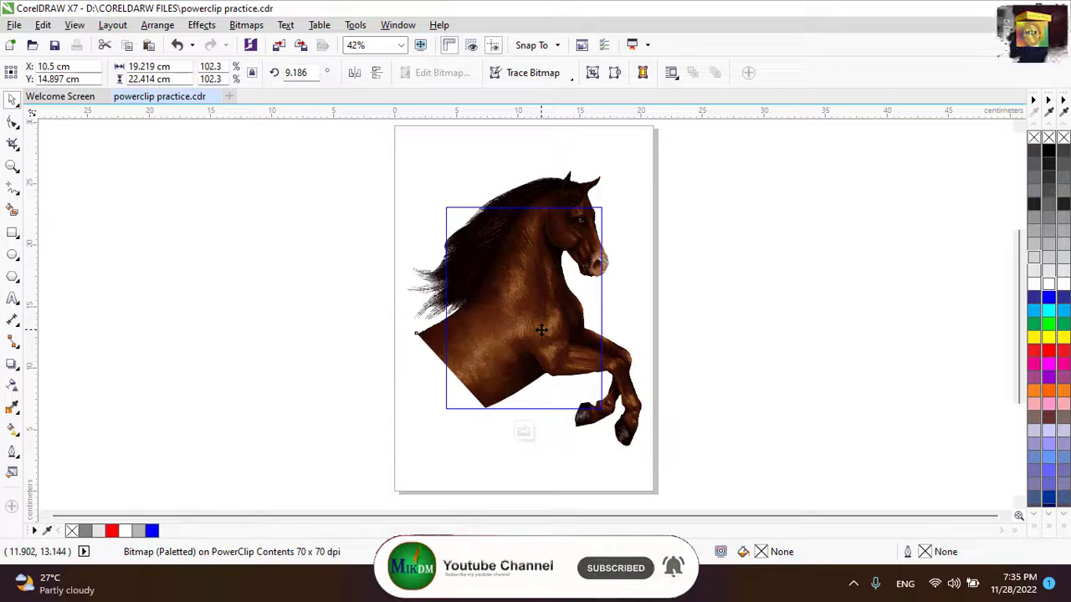
{"action": "left_click_drag", "start_coordinate": [542, 330], "coordinate": [537, 374]}
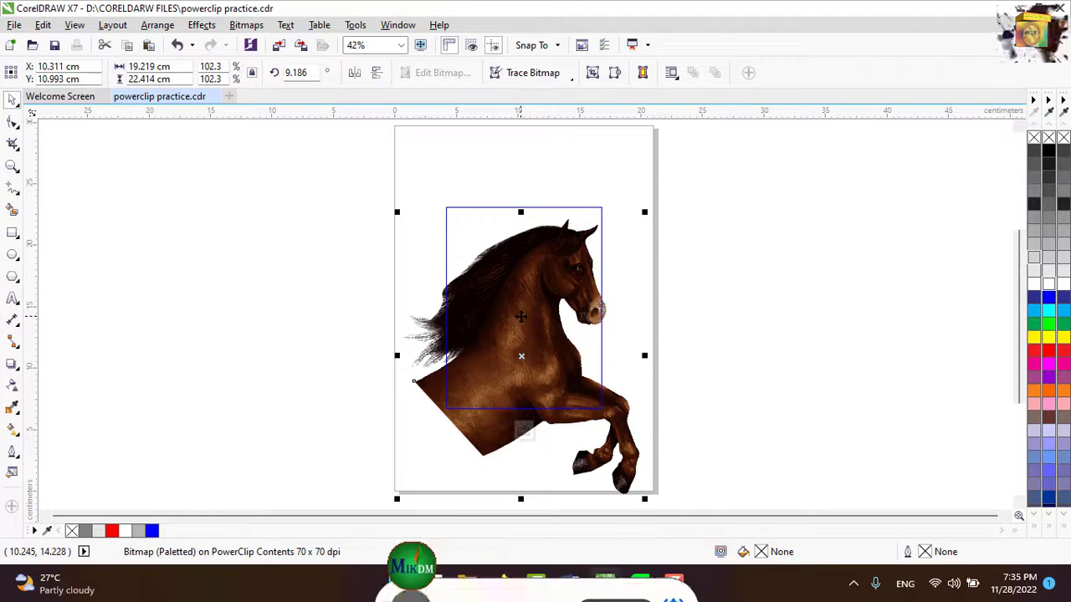
{"action": "left_click_drag", "start_coordinate": [516, 319], "coordinate": [520, 311]}
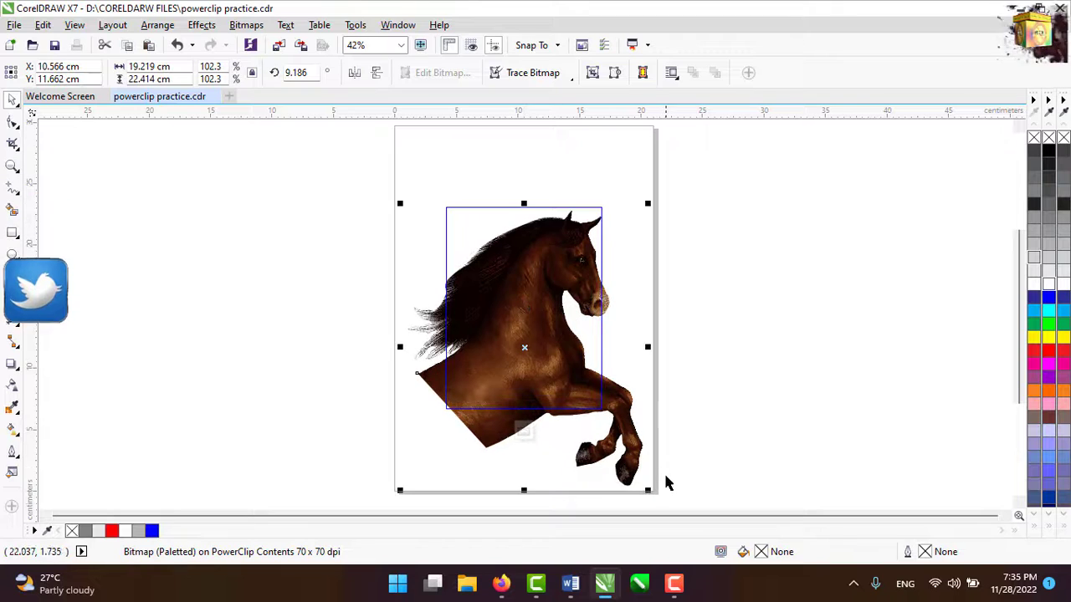
{"action": "left_click_drag", "start_coordinate": [647, 494], "coordinate": [640, 486]}
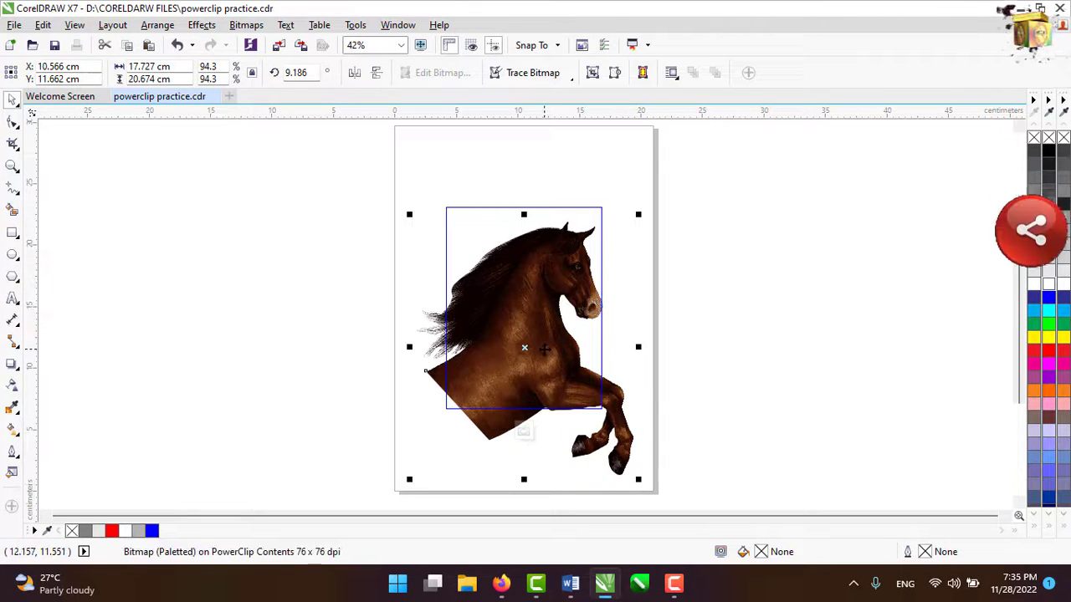
{"action": "left_click_drag", "start_coordinate": [544, 349], "coordinate": [544, 349]}
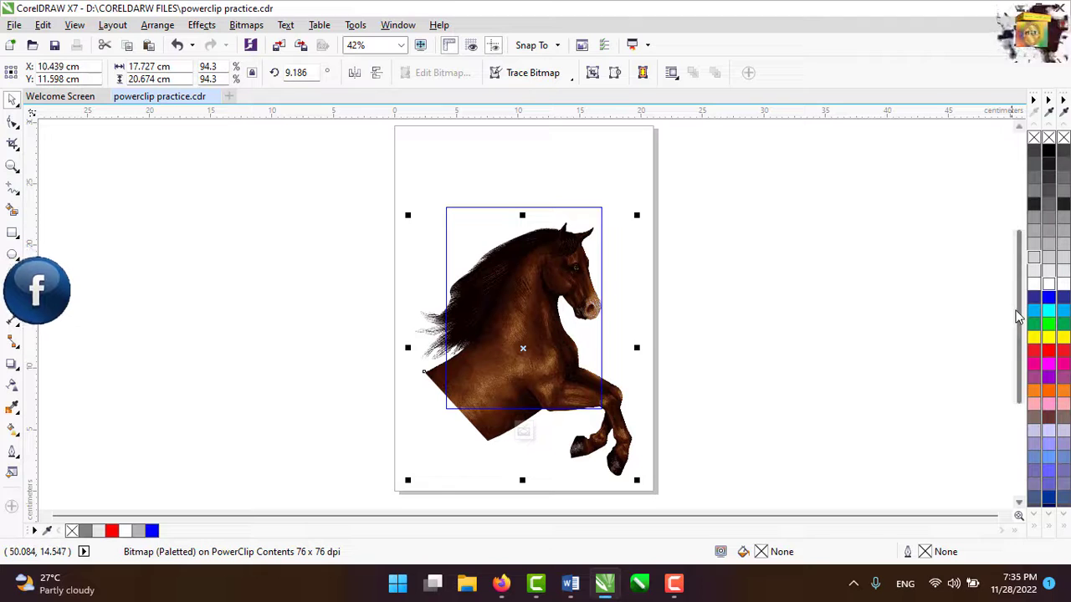
Step: Finish editing the PowerClip and extract the horse from the rectangle
{"action": "left_click_drag", "start_coordinate": [1018, 316], "coordinate": [1019, 349]}
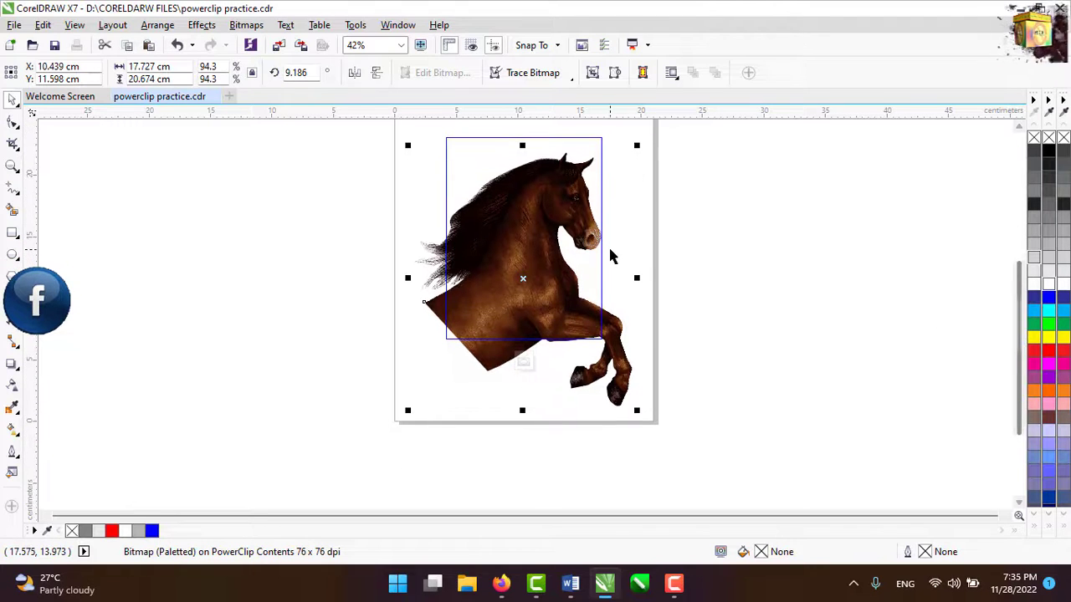
{"action": "left_click", "coordinate": [759, 272]}
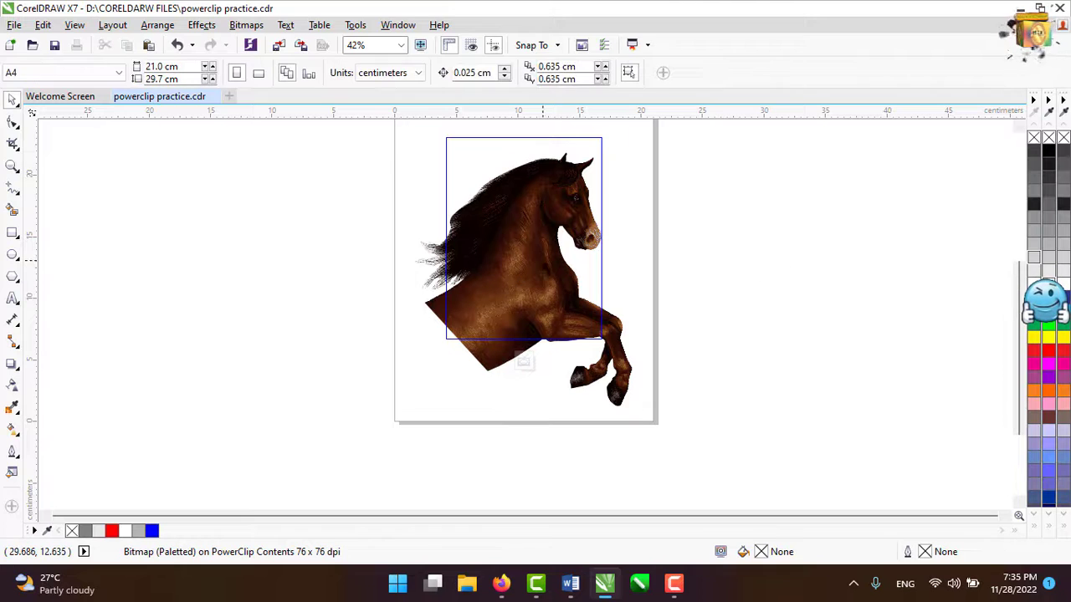
{"action": "left_click", "coordinate": [536, 294]}
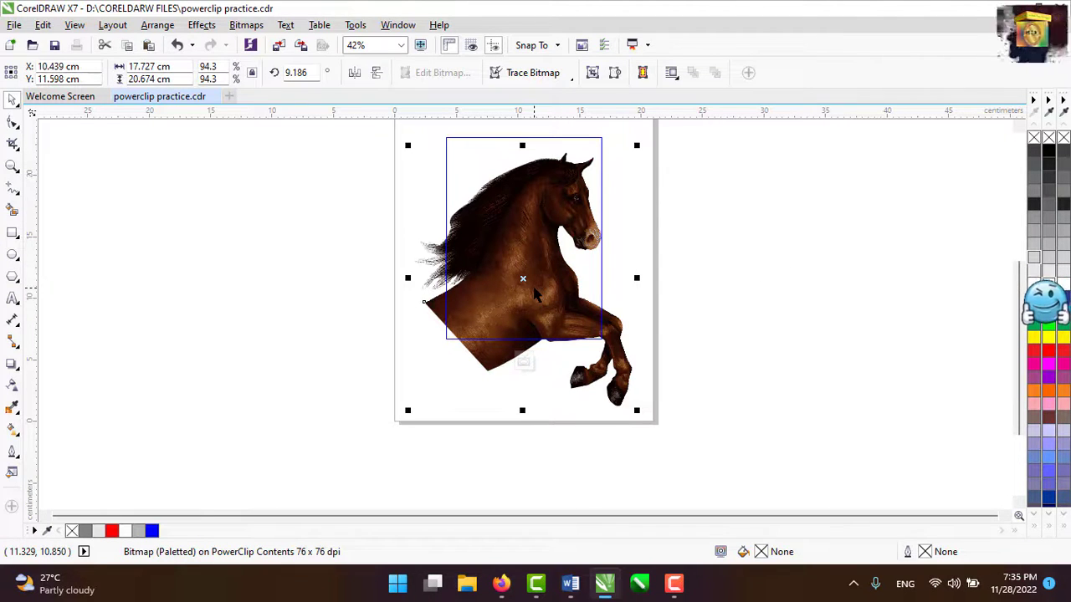
{"action": "left_click", "coordinate": [525, 365]}
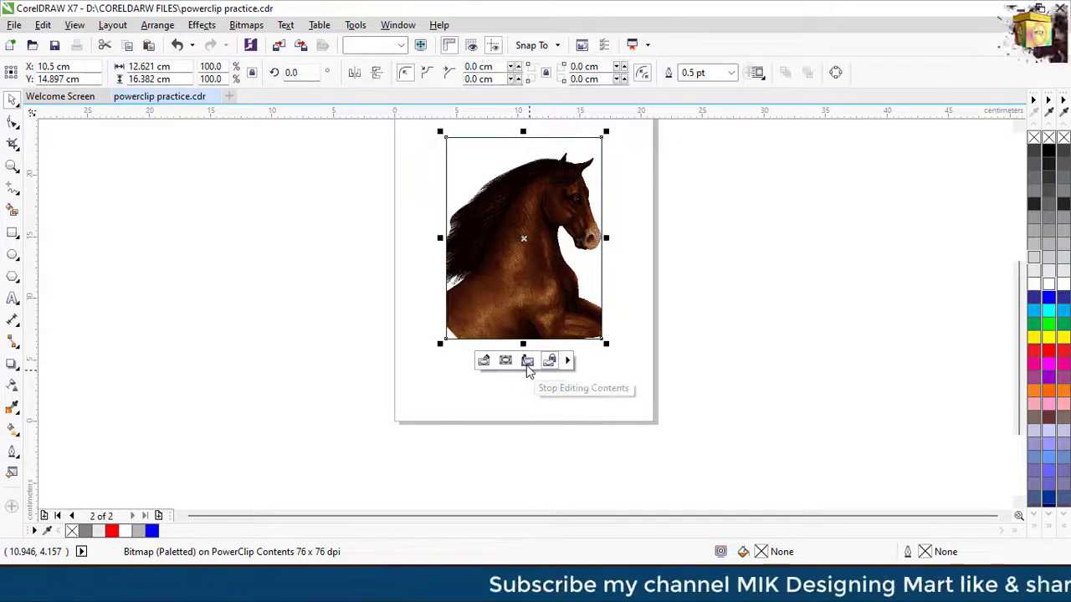
{"action": "key", "text": "ctrl+z"}
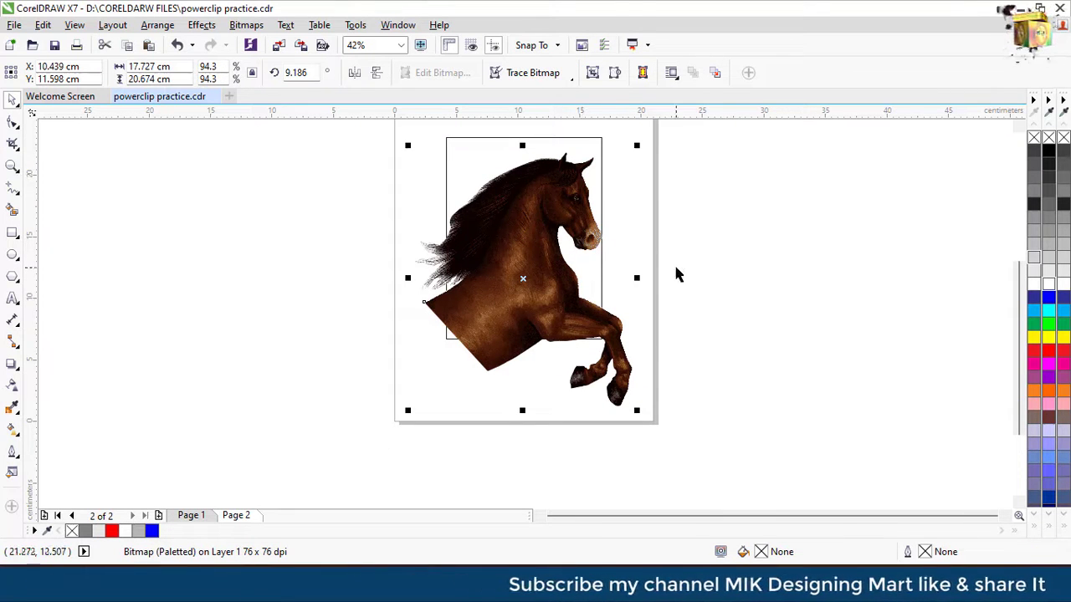
Step: Convert the extracted horse to a 300 dpi CMYK Color (32-bit) bitmap with anti-aliasing and a transparent background
{"action": "left_click", "coordinate": [13, 122]}
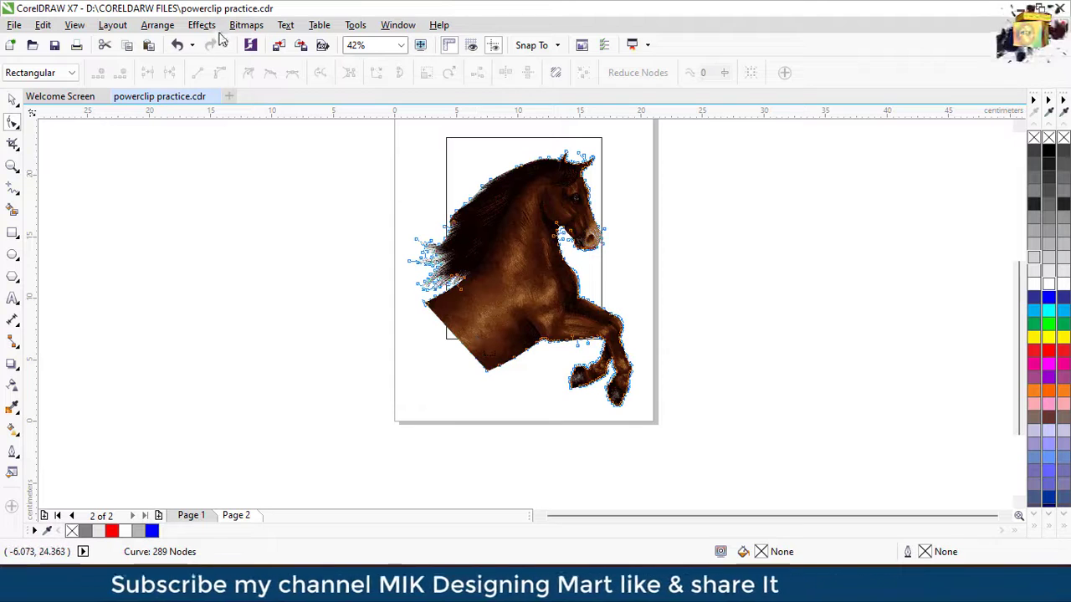
{"action": "left_click", "coordinate": [249, 31]}
{"action": "left_click", "coordinate": [284, 40]}
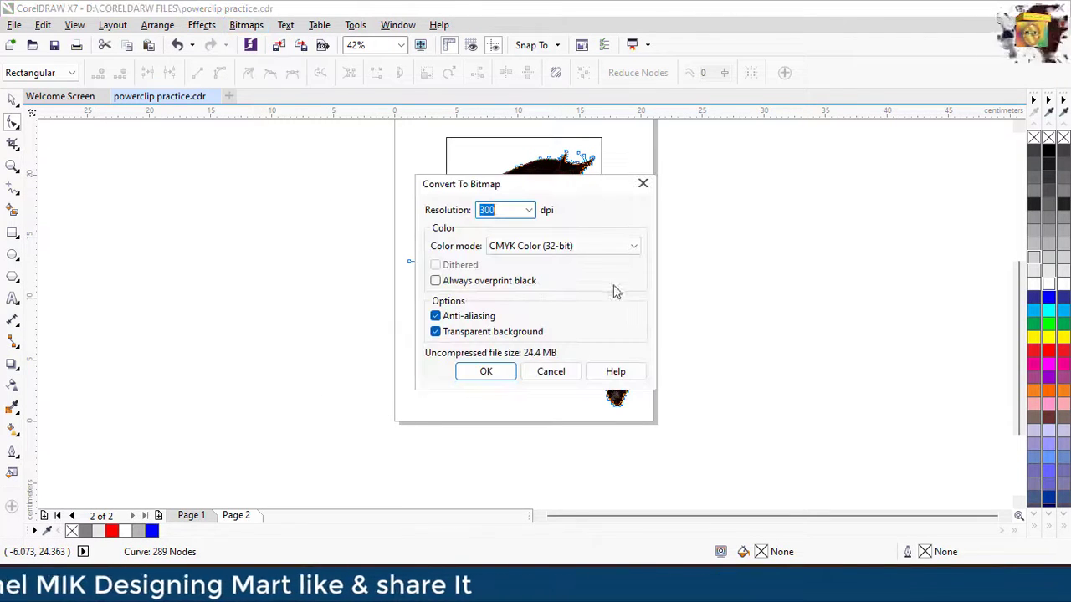
{"action": "left_click", "coordinate": [495, 370]}
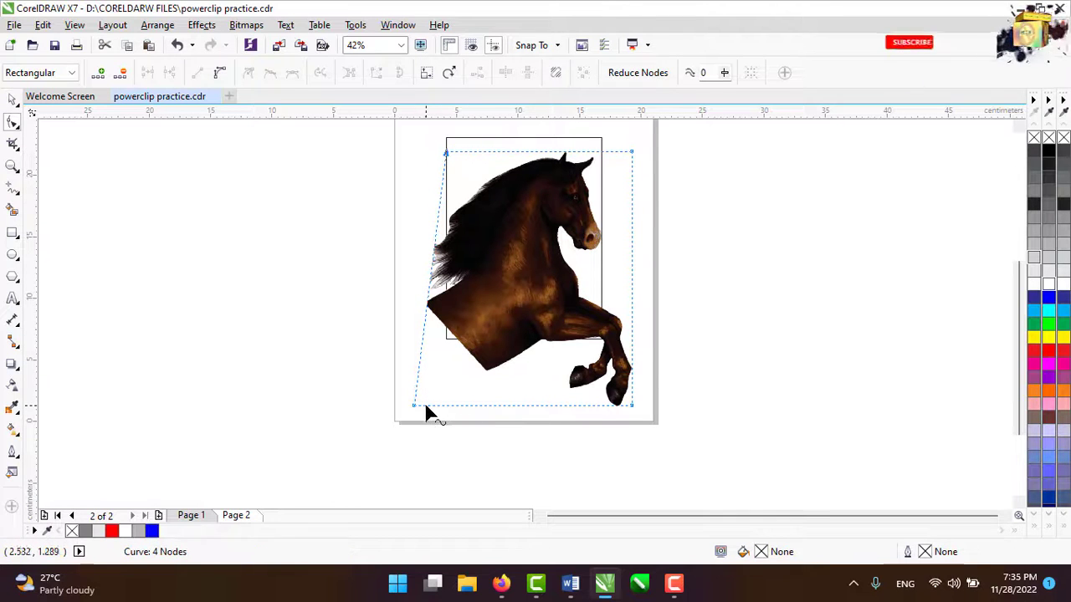
Step: Crop the horse bitmap's left side with the Shape tool by aligning its left boundary nodes to the rectangle's left edge
{"action": "left_click_drag", "start_coordinate": [413, 408], "coordinate": [424, 408]}
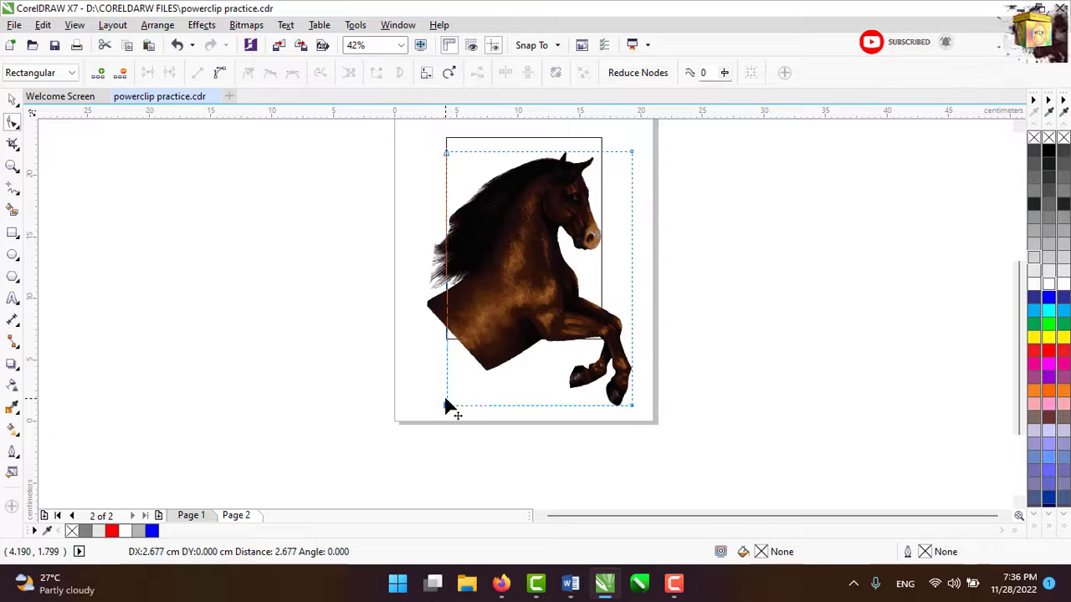
{"action": "left_click_drag", "start_coordinate": [448, 407], "coordinate": [446, 406]}
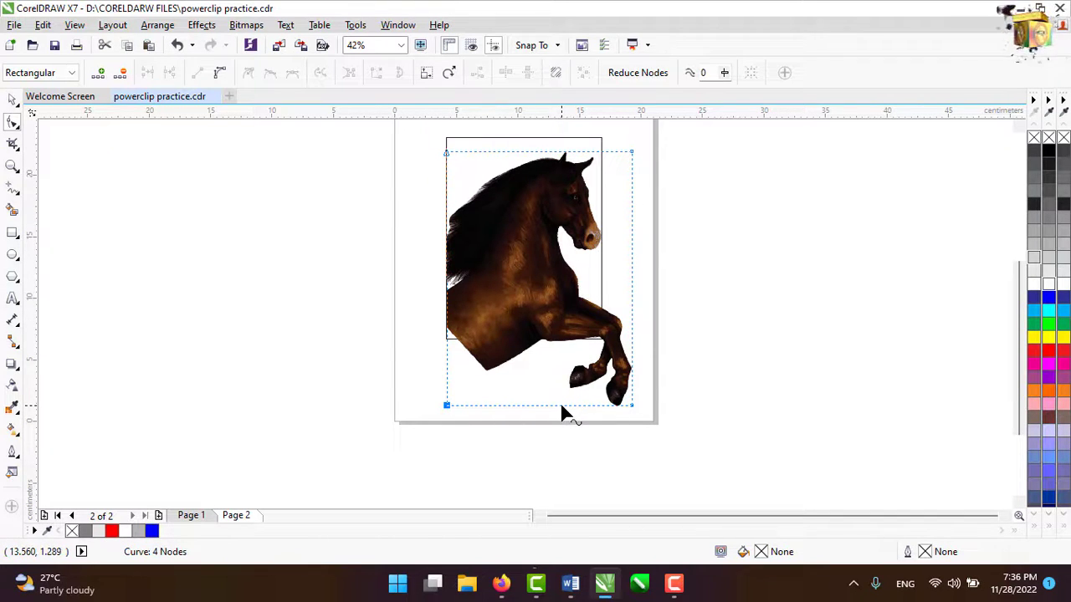
Step: Add a node to the horse bitmap's lower boundary, then move it and the lower-left corner node to the rectangle's bottom edge to crop the belly
{"action": "scroll", "coordinate": [558, 409], "scroll_direction": "up", "scroll_amount": 2}
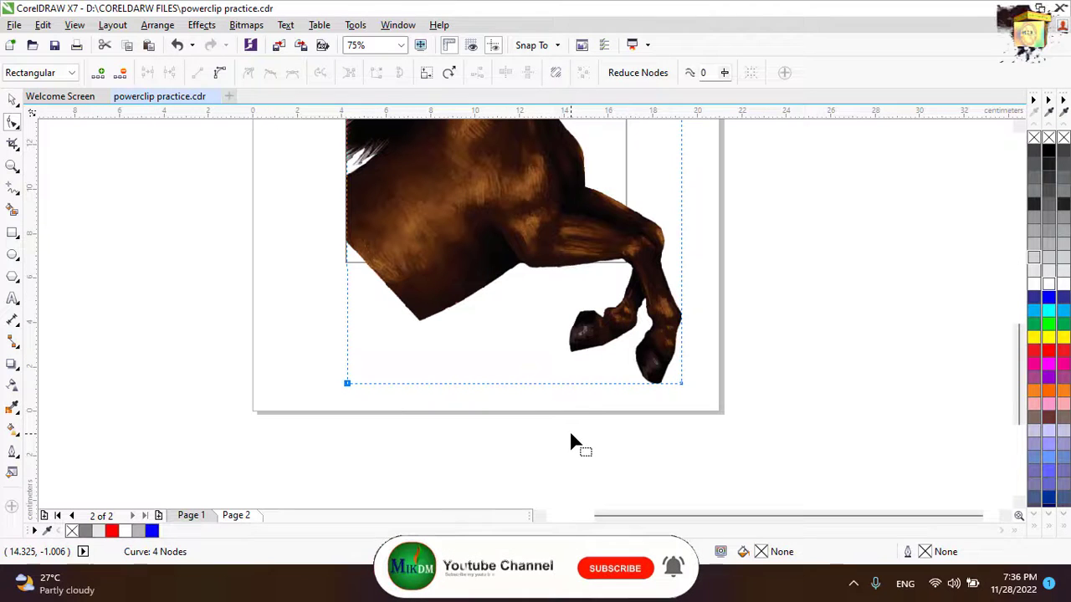
{"action": "left_click", "coordinate": [542, 383]}
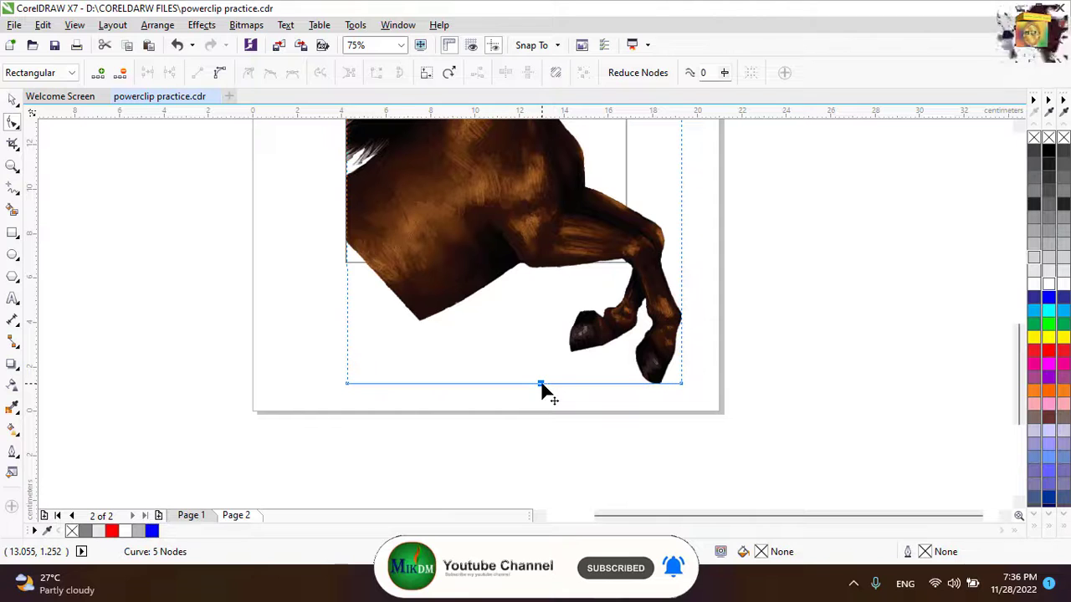
{"action": "left_click_drag", "start_coordinate": [541, 384], "coordinate": [541, 271]}
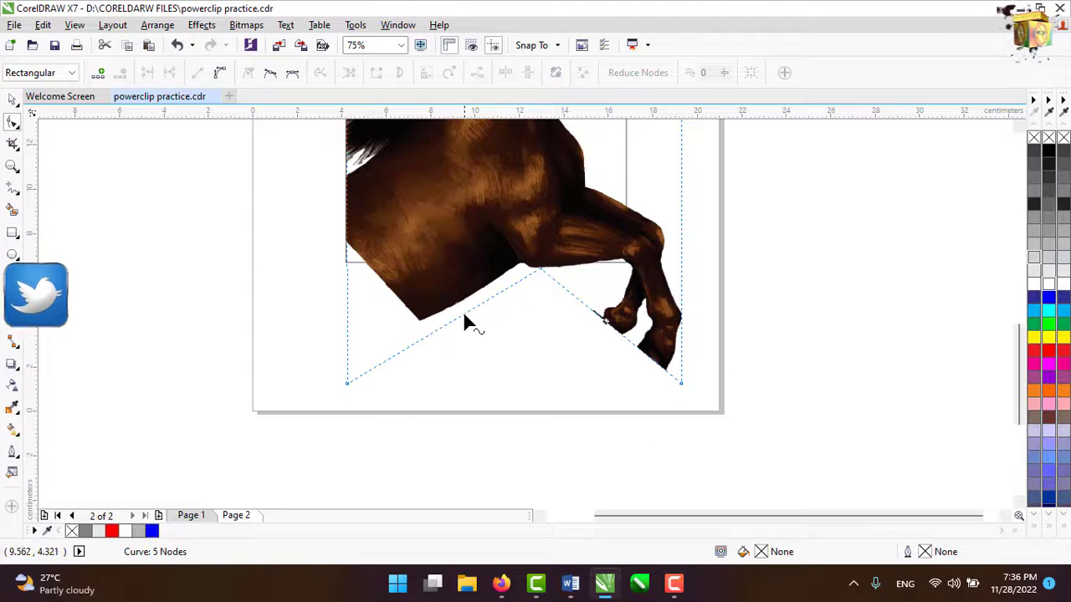
{"action": "left_click_drag", "start_coordinate": [464, 313], "coordinate": [448, 284]}
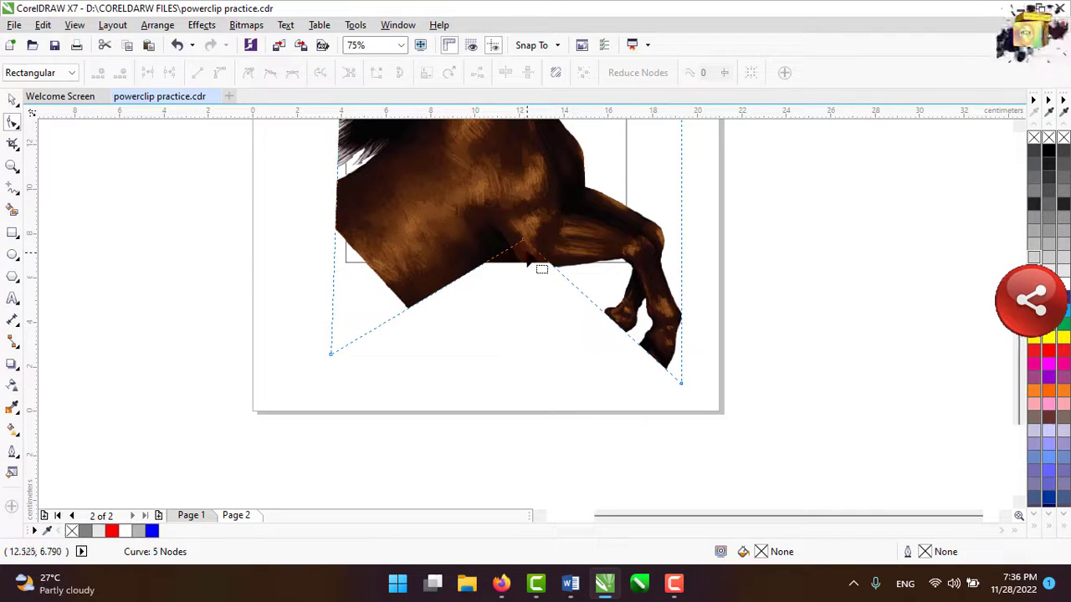
{"action": "left_click_drag", "start_coordinate": [525, 240], "coordinate": [537, 262]}
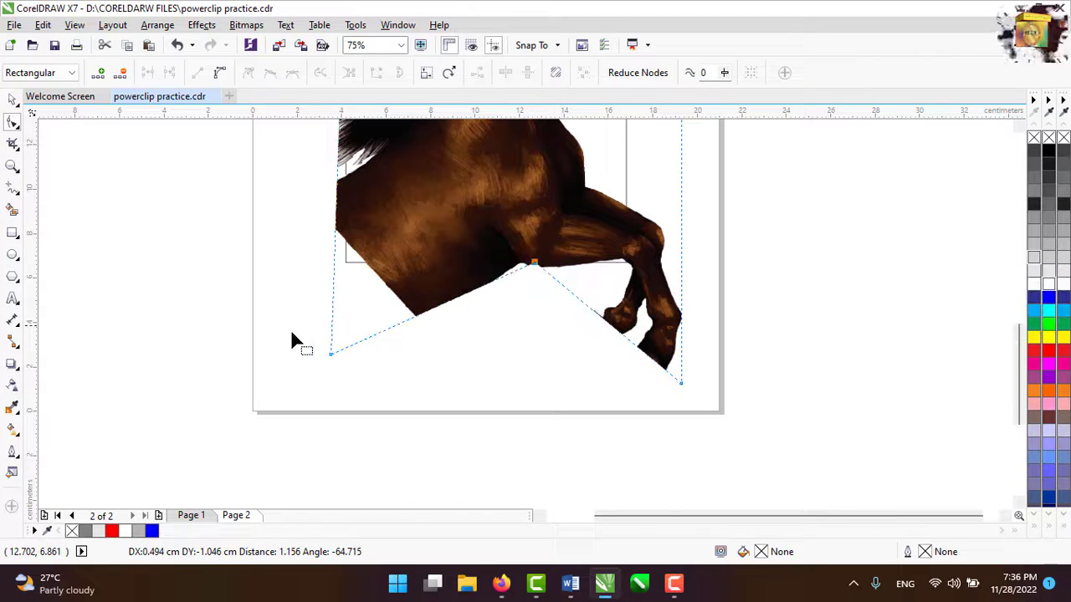
{"action": "left_click_drag", "start_coordinate": [330, 356], "coordinate": [345, 271]}
{"action": "scroll", "coordinate": [526, 292], "scroll_direction": "down", "scroll_amount": 2}
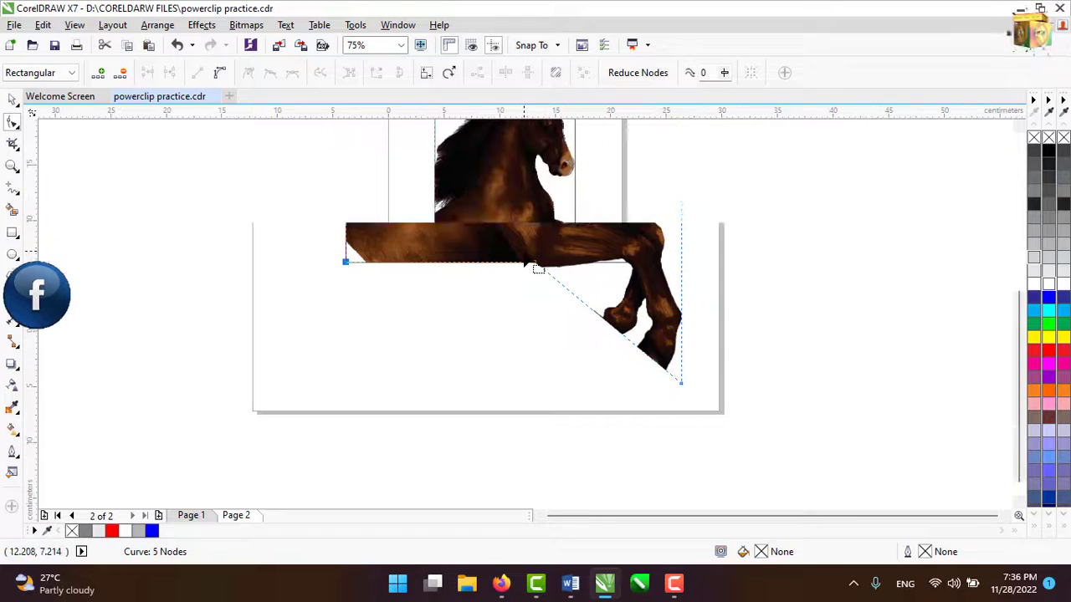
Step: Bend the boundary segment below the front legs into an outward curve that fully includes both hooves
{"action": "scroll", "coordinate": [553, 261], "scroll_direction": "up", "scroll_amount": 2}
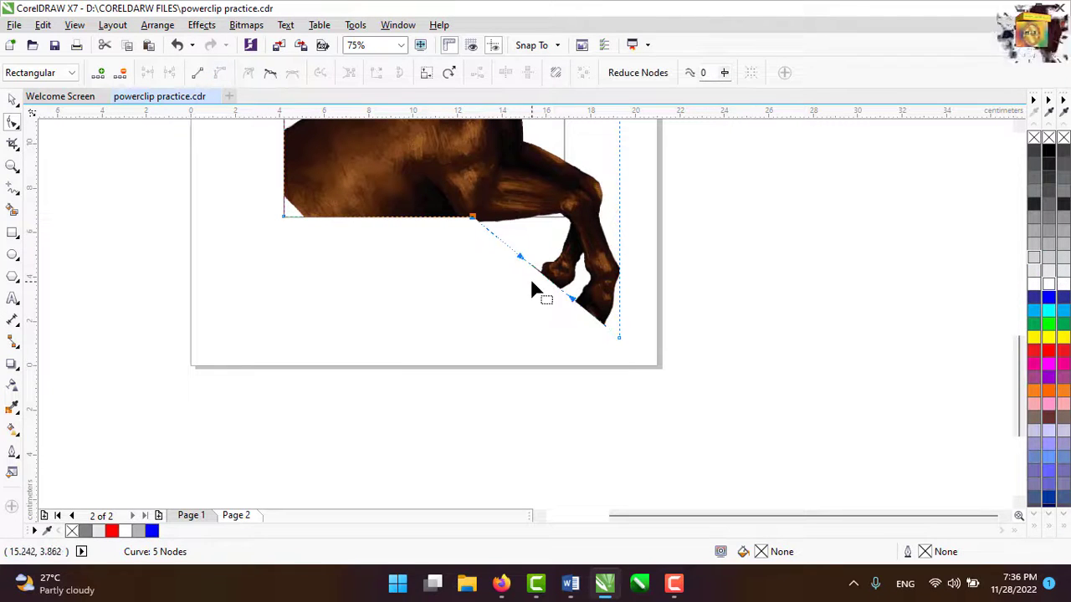
{"action": "left_click_drag", "start_coordinate": [532, 285], "coordinate": [514, 326]}
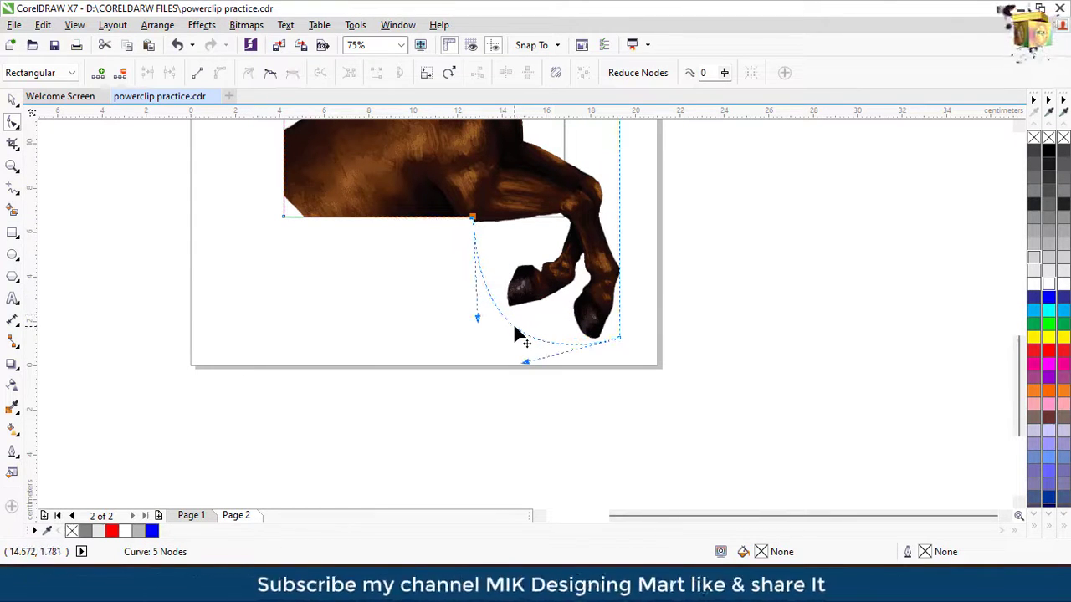
{"action": "scroll", "coordinate": [581, 281], "scroll_direction": "down", "scroll_amount": 1}
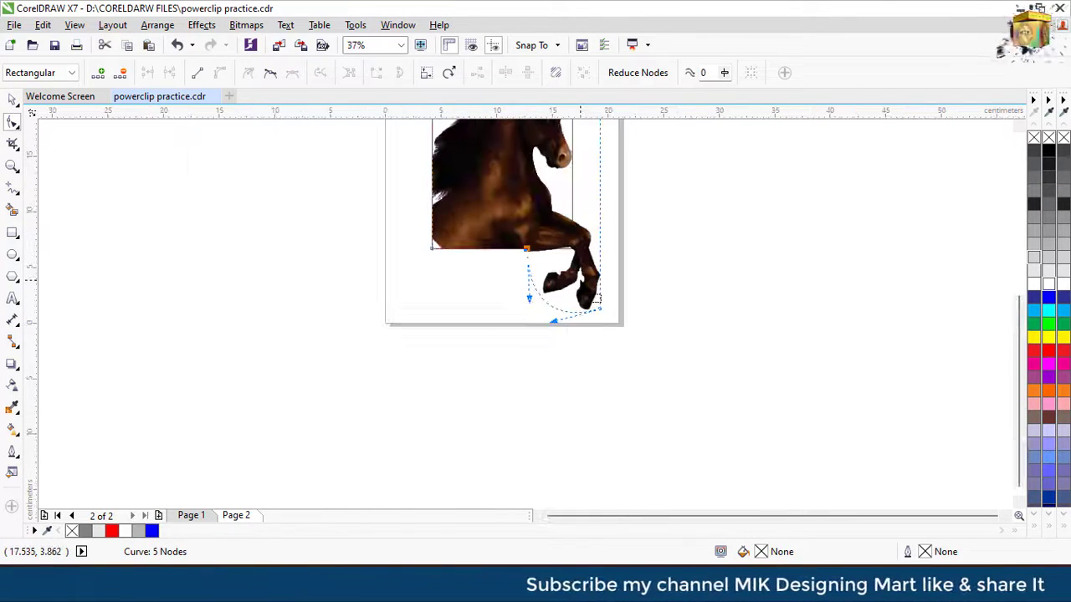
{"action": "left_click", "coordinate": [12, 102]}
{"action": "scroll", "coordinate": [1007, 317], "scroll_direction": "up", "scroll_amount": 1}
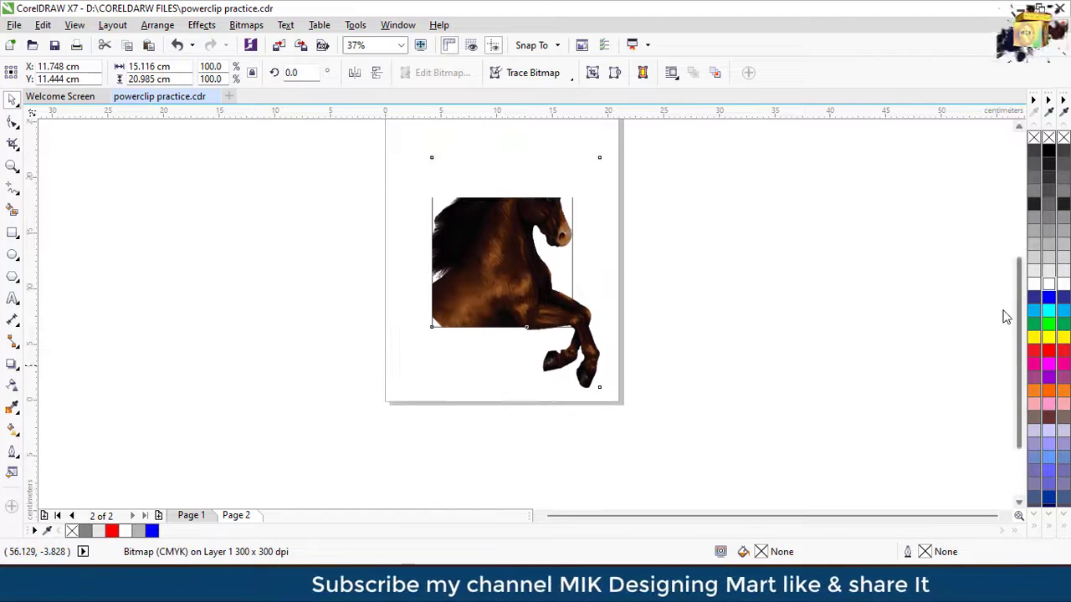
{"action": "scroll", "coordinate": [1006, 321], "scroll_direction": "right", "scroll_amount": 1}
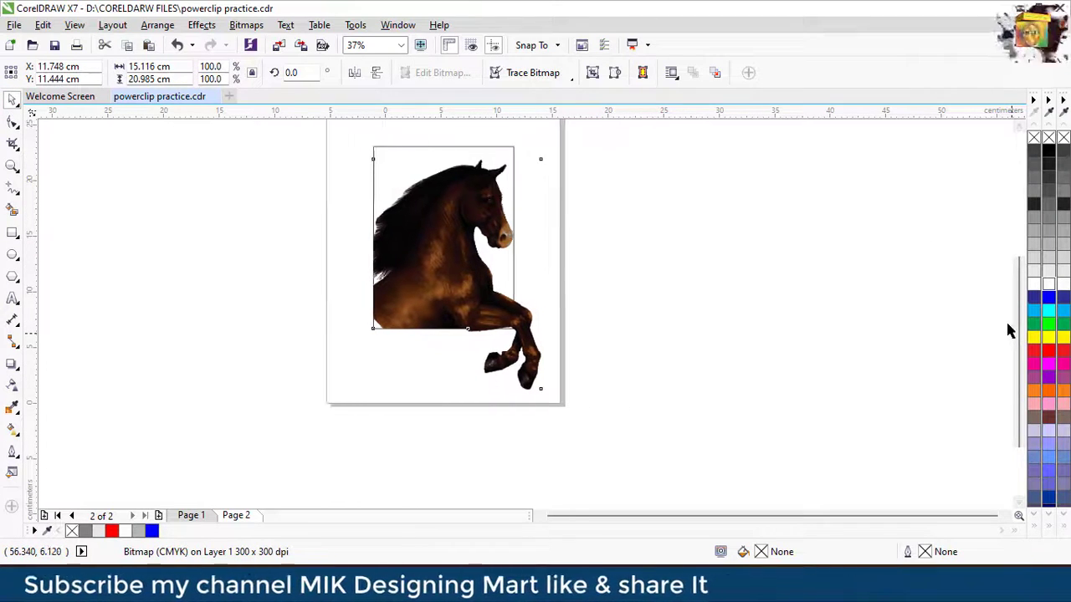
{"action": "left_click", "coordinate": [1007, 324]}
{"action": "left_click_drag", "start_coordinate": [1021, 311], "coordinate": [1020, 295]}
Step: Fill the PowerClip rectangle behind the horse with the two-color brick pattern
{"action": "left_click", "coordinate": [349, 192]}
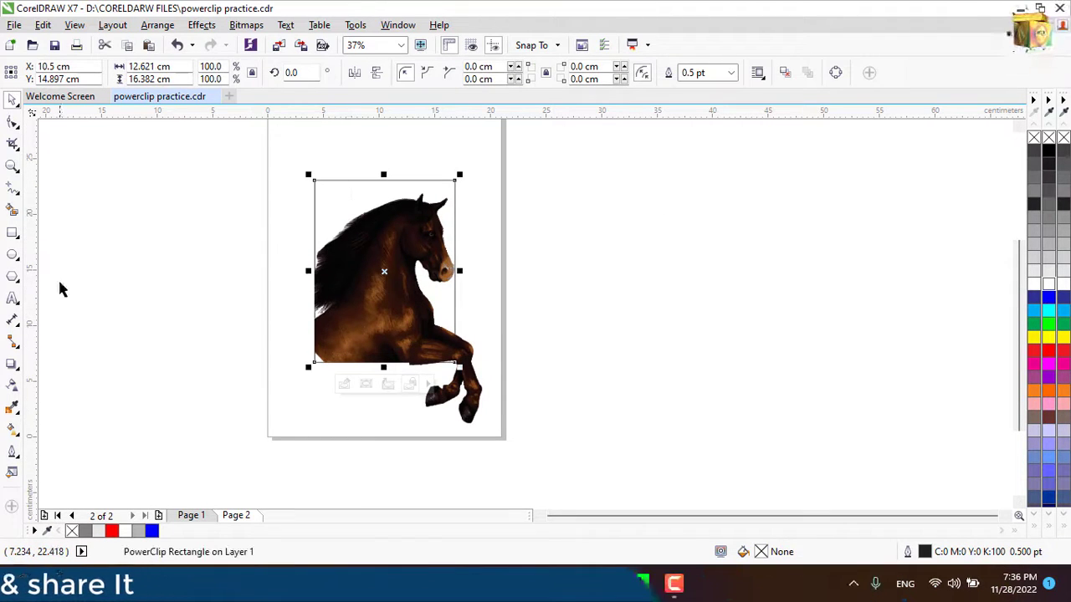
{"action": "left_click", "coordinate": [14, 428]}
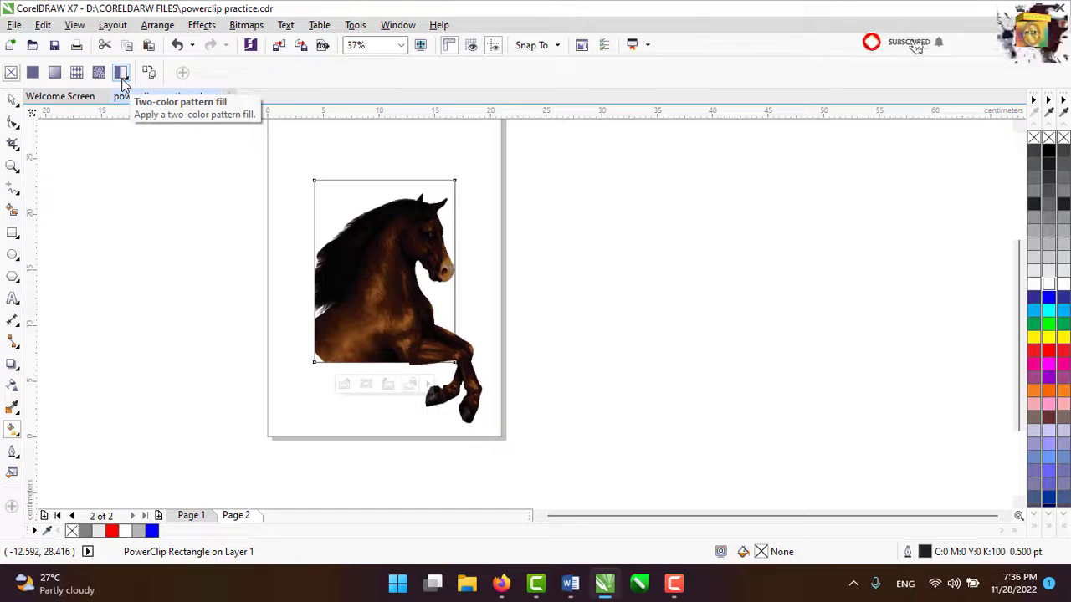
{"action": "left_click", "coordinate": [122, 78]}
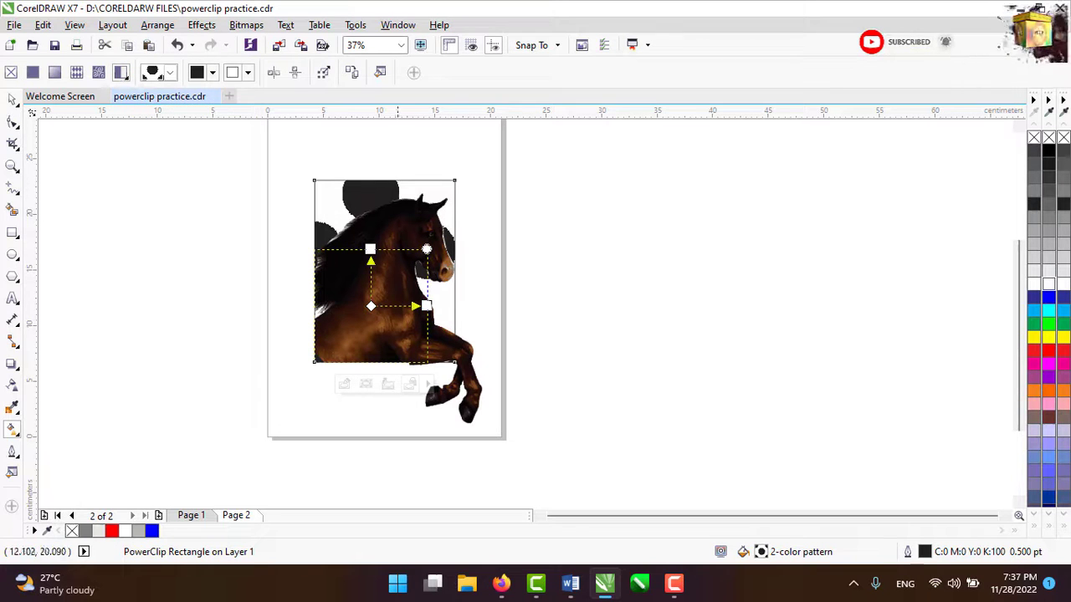
{"action": "left_click", "coordinate": [170, 73]}
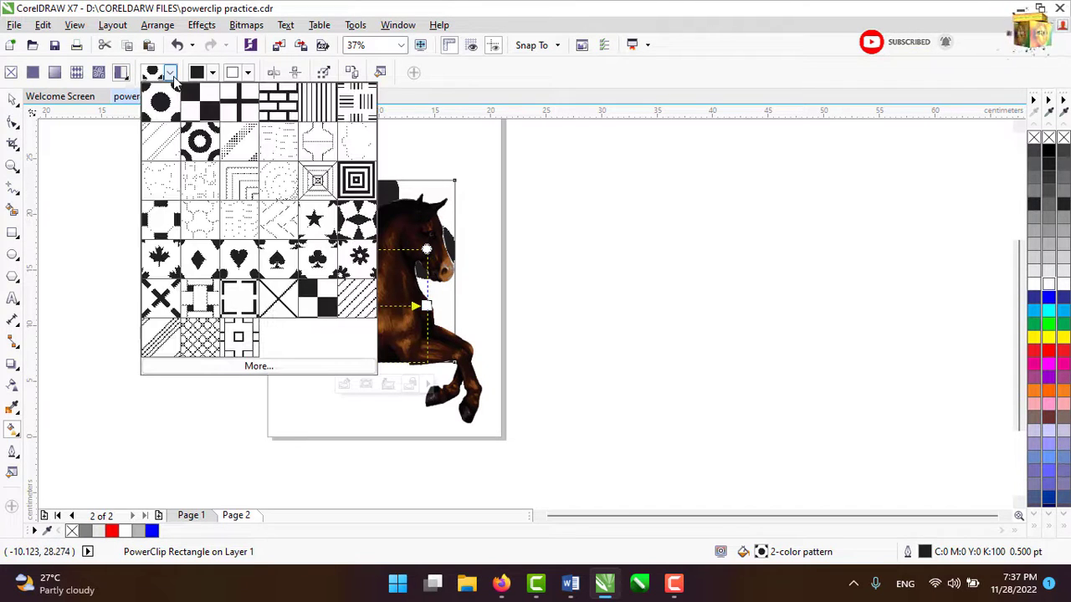
{"action": "left_click", "coordinate": [279, 102]}
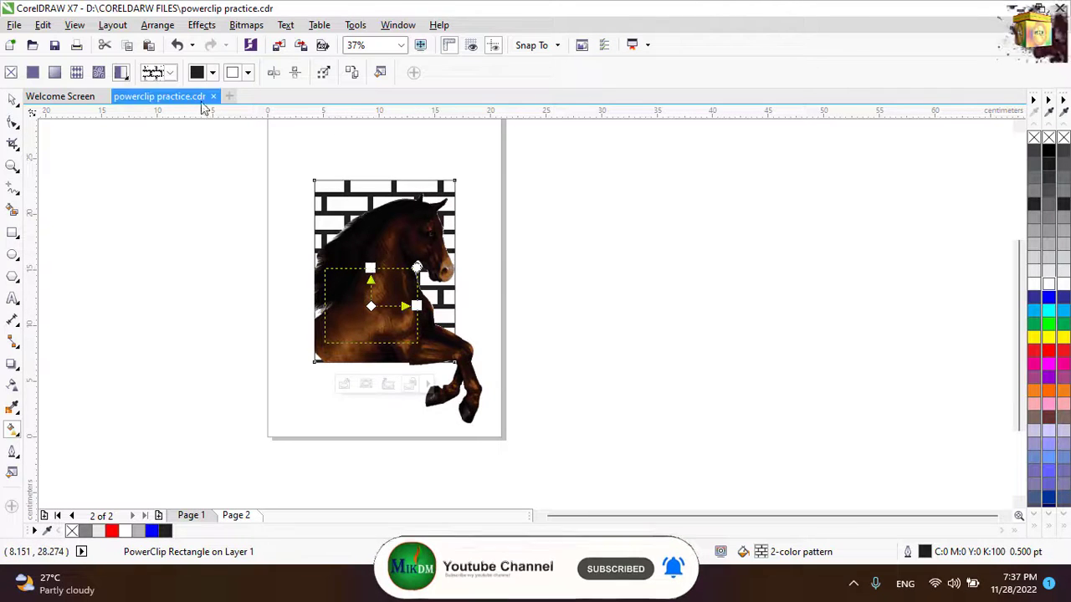
Step: Set the brick pattern's front color to white and its back color to orange, C0 M70 Y100 K0
{"action": "left_click", "coordinate": [211, 73]}
{"action": "left_click_drag", "start_coordinate": [211, 153], "coordinate": [190, 137]}
{"action": "left_click", "coordinate": [168, 154]}
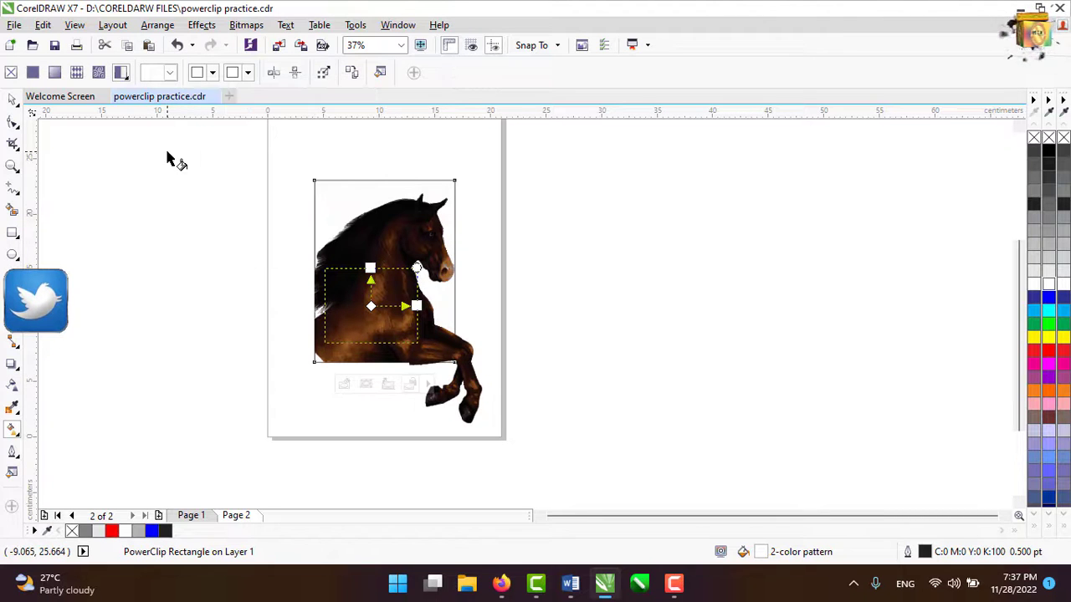
{"action": "left_click", "coordinate": [248, 74]}
{"action": "left_click_drag", "start_coordinate": [335, 229], "coordinate": [337, 225]}
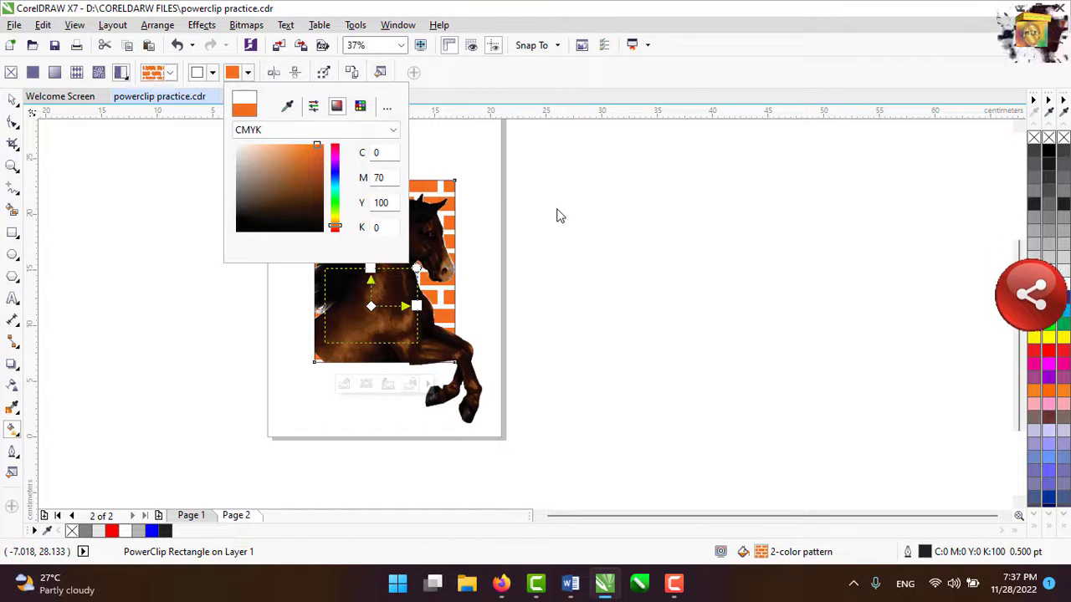
{"action": "left_click", "coordinate": [12, 98]}
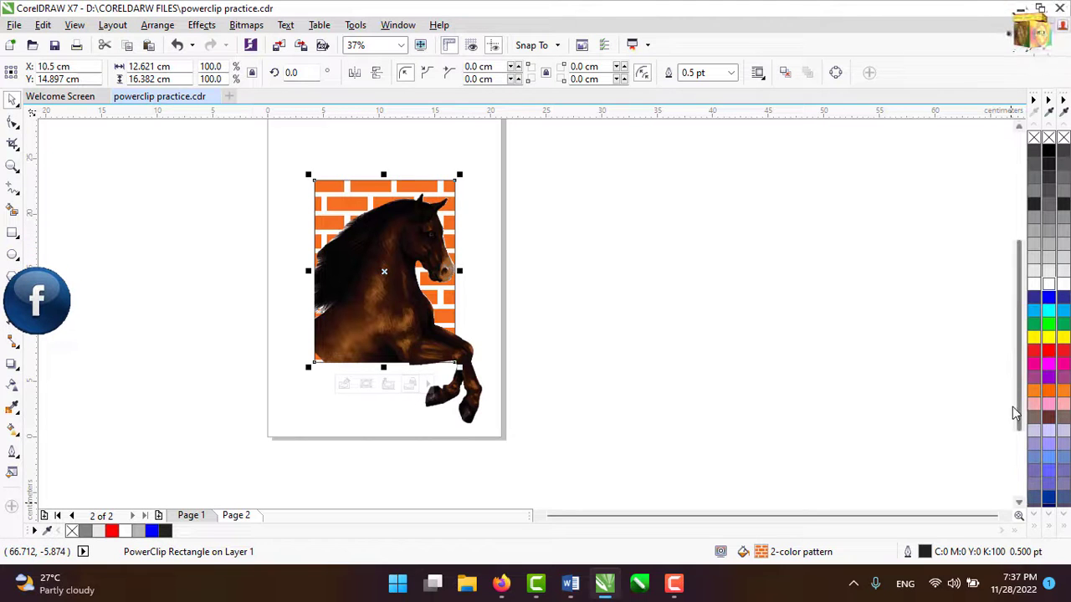
{"action": "mouse_move", "coordinate": [1012, 409]}
{"action": "left_mouse_down"}
{"action": "mouse_move", "coordinate": [1012, 432]}
{"action": "mouse_move", "coordinate": [1014, 414]}
{"action": "left_mouse_up"}
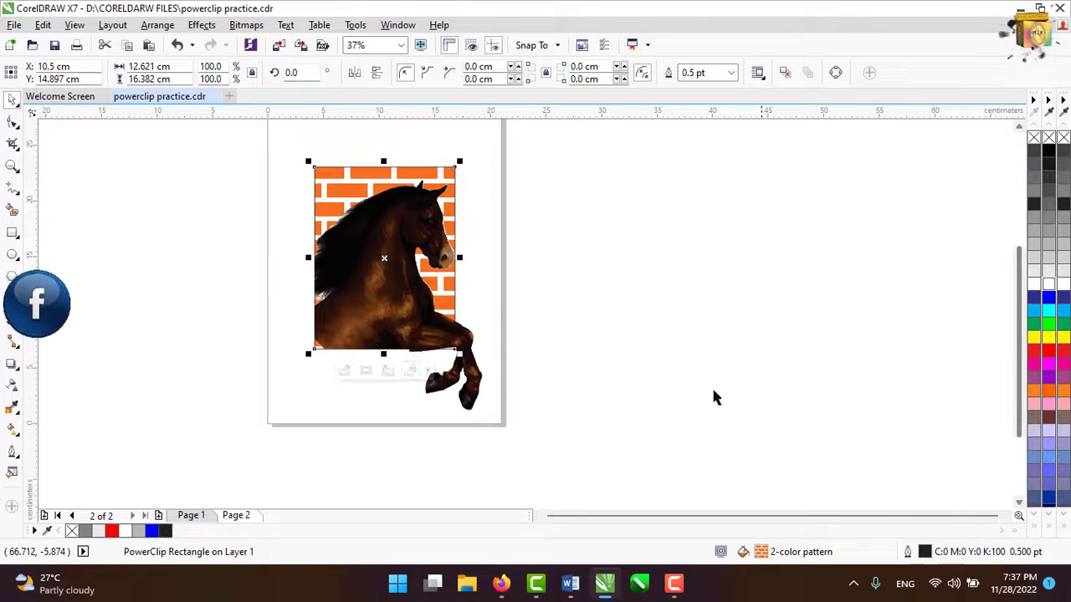
Step: Remove the outline from the brick-patterned PowerClip rectangle
{"action": "left_click", "coordinate": [627, 286]}
{"action": "scroll", "coordinate": [251, 184], "scroll_direction": "up", "scroll_amount": 1}
{"action": "scroll", "coordinate": [503, 219], "scroll_direction": "down", "scroll_amount": 1}
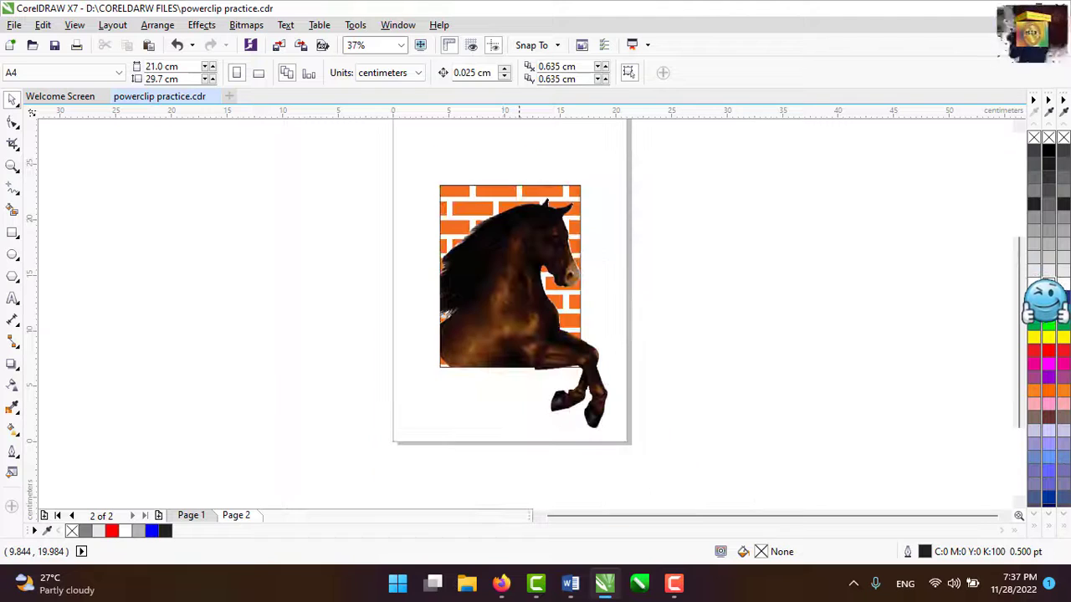
{"action": "left_click", "coordinate": [603, 241]}
{"action": "left_click", "coordinate": [456, 198]}
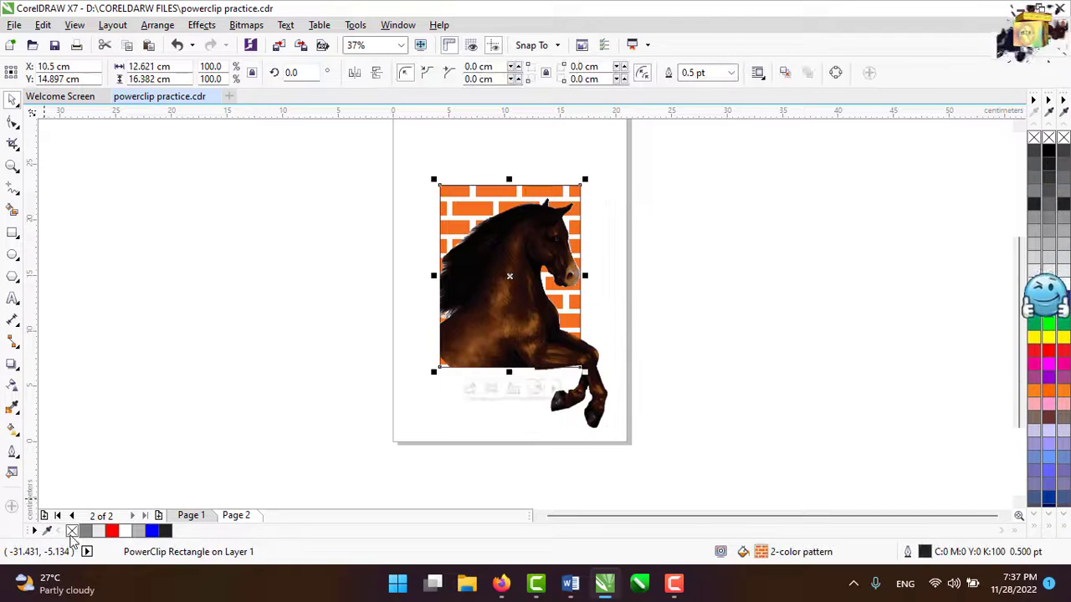
{"action": "left_click", "coordinate": [112, 425]}
{"action": "scroll", "coordinate": [535, 226], "scroll_direction": "down", "scroll_amount": 1}
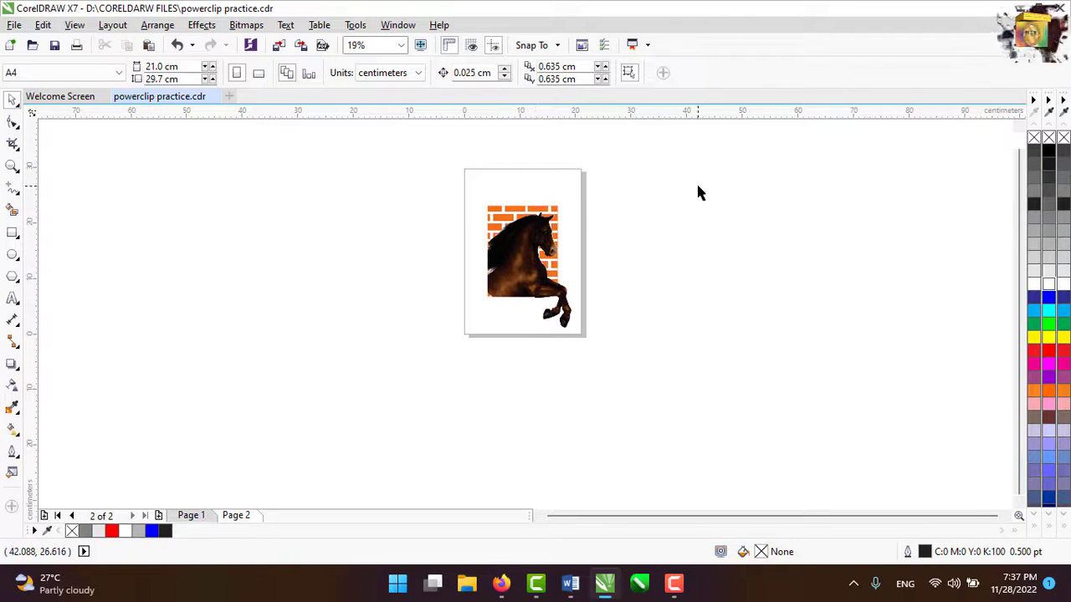
Step: Create a page-sized background rectangle of 21.0 × 29.7 cm and fill it with black
{"action": "double_click", "coordinate": [12, 234]}
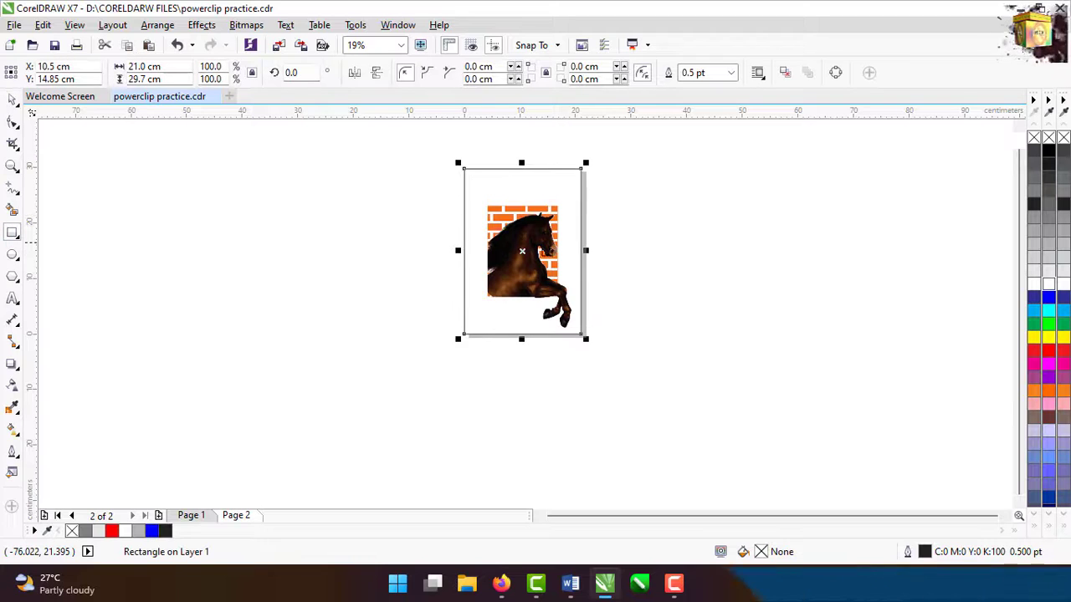
{"action": "scroll", "coordinate": [537, 185], "scroll_direction": "up", "scroll_amount": 1}
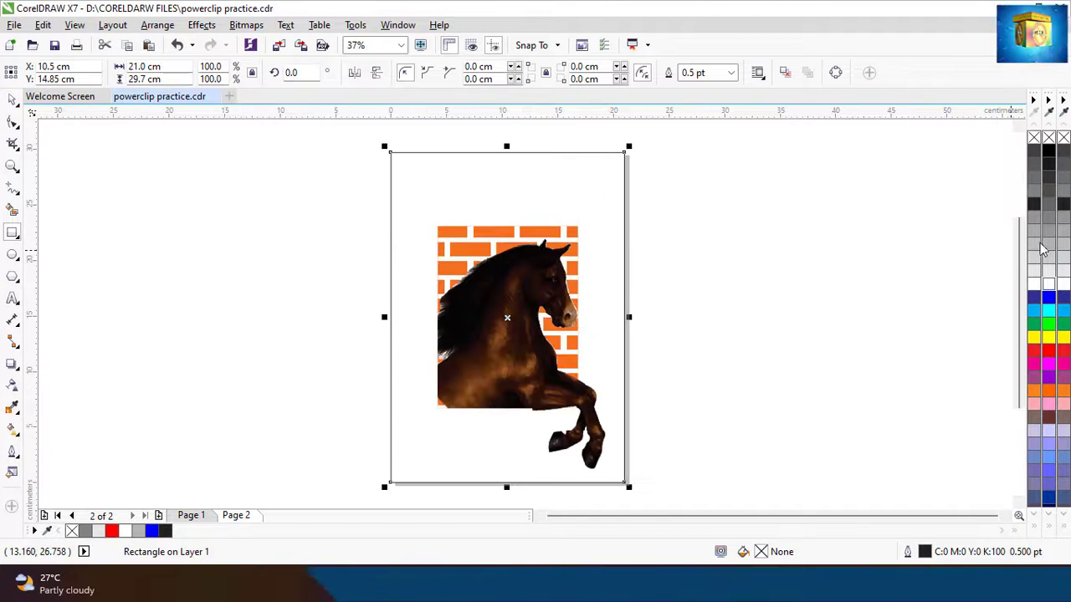
{"action": "left_click", "coordinate": [1048, 155]}
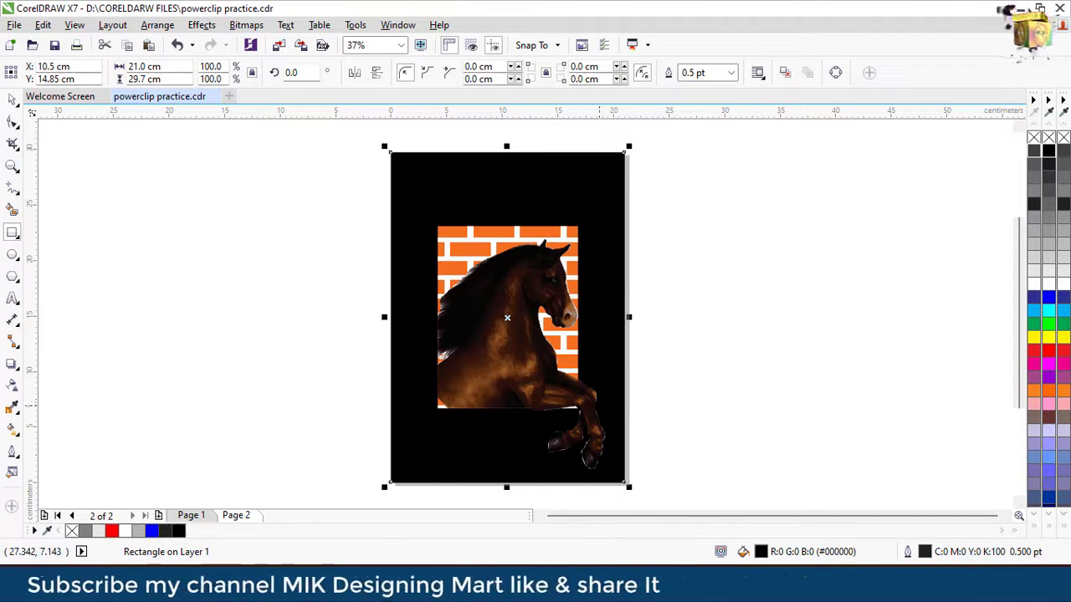
{"action": "left_click_drag", "start_coordinate": [1020, 312], "coordinate": [1021, 334]}
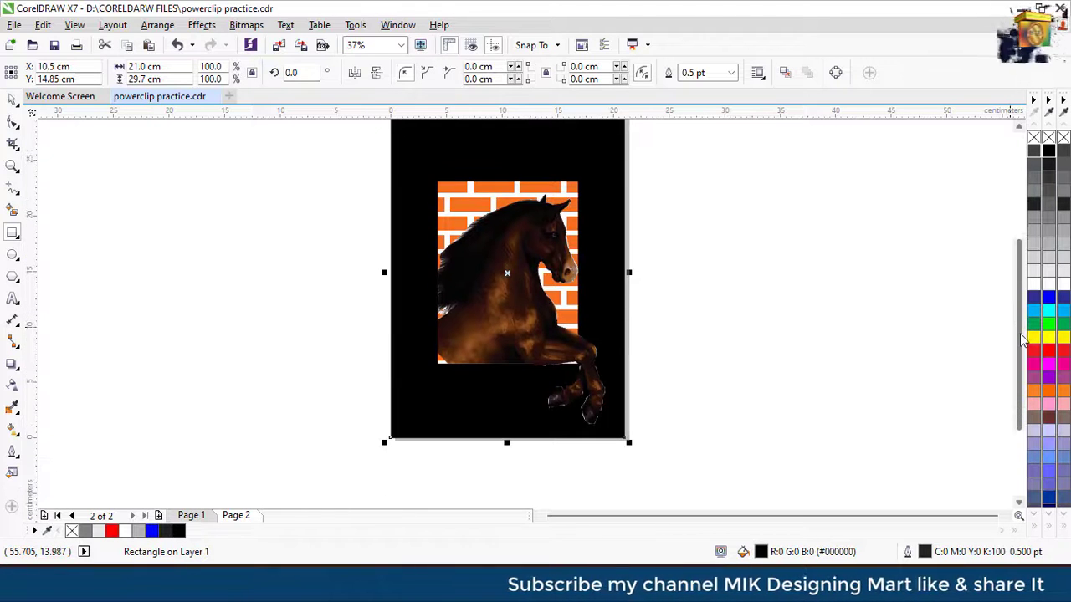
Step: Add a drop shadow to the horse bitmap, running from its top edge down past the hooves at about 272°
{"action": "left_click", "coordinate": [11, 101]}
{"action": "left_click", "coordinate": [354, 280]}
{"action": "left_click", "coordinate": [458, 199]}
{"action": "left_click", "coordinate": [13, 365]}
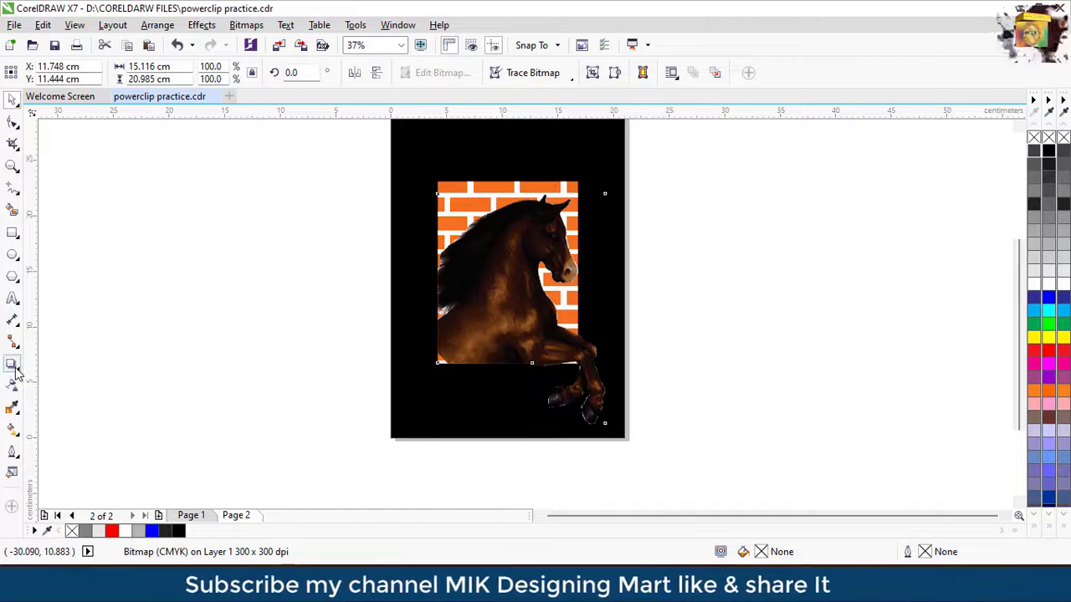
{"action": "left_click_drag", "start_coordinate": [521, 194], "coordinate": [531, 430]}
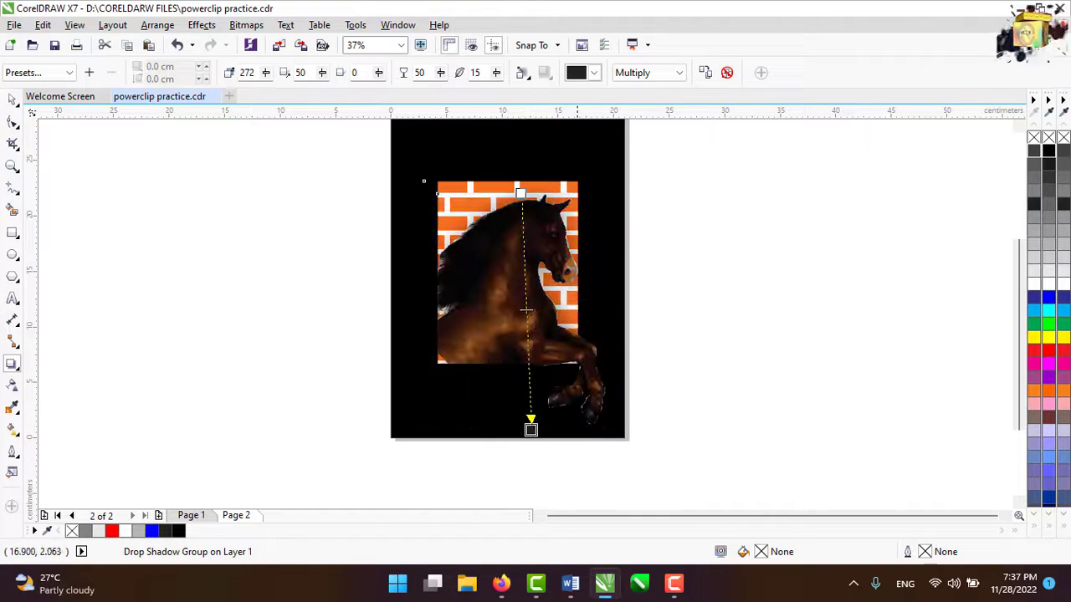
{"action": "scroll", "coordinate": [576, 415], "scroll_direction": "up", "scroll_amount": 2}
{"action": "scroll", "coordinate": [539, 381], "scroll_direction": "down", "scroll_amount": 4}
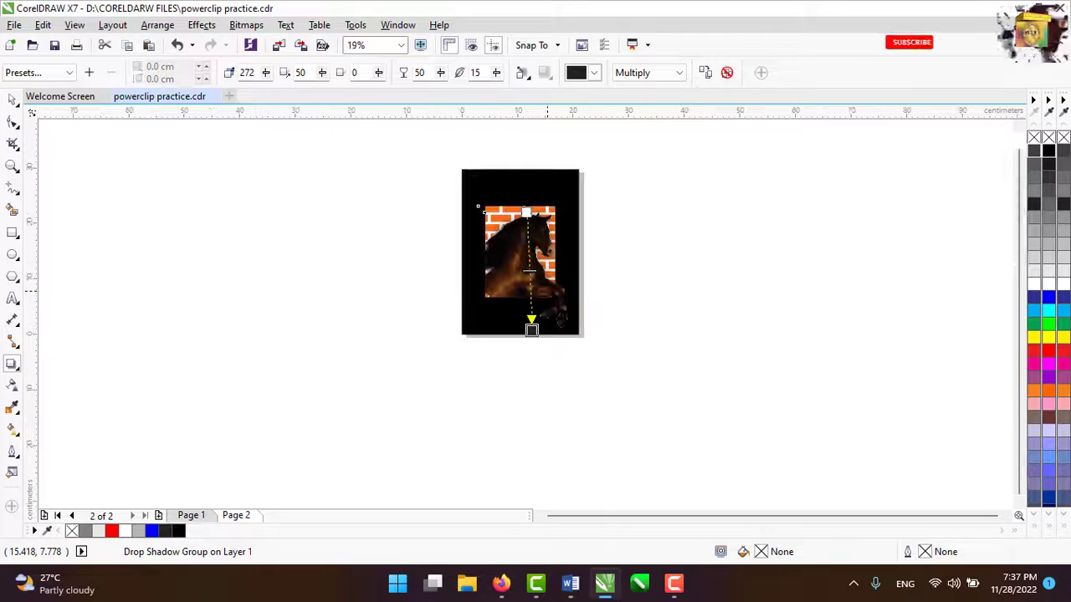
{"action": "scroll", "coordinate": [537, 174], "scroll_direction": "up", "scroll_amount": 1}
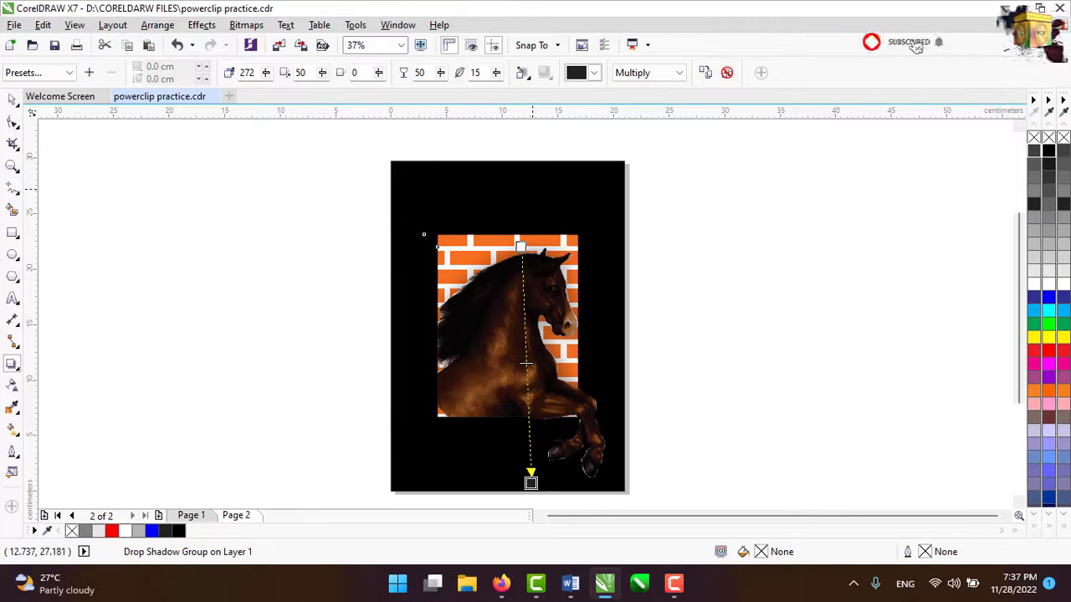
Step: Recolor the background rectangle to gray with K:40, and shorten the horse's drop shadow slightly at an angle of about 274°
{"action": "left_click", "coordinate": [1065, 236]}
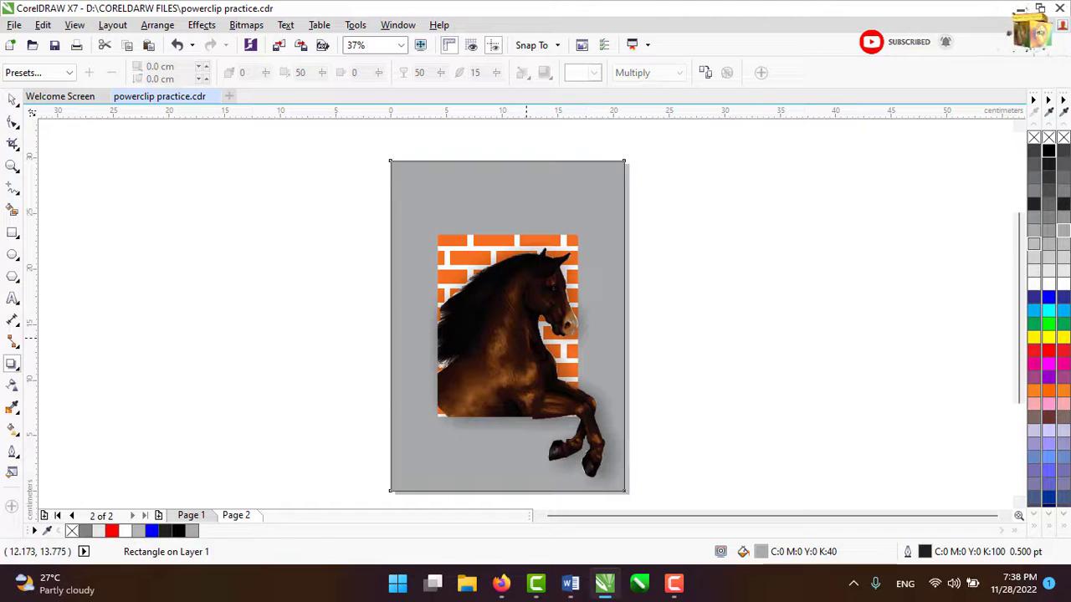
{"action": "left_click", "coordinate": [525, 361]}
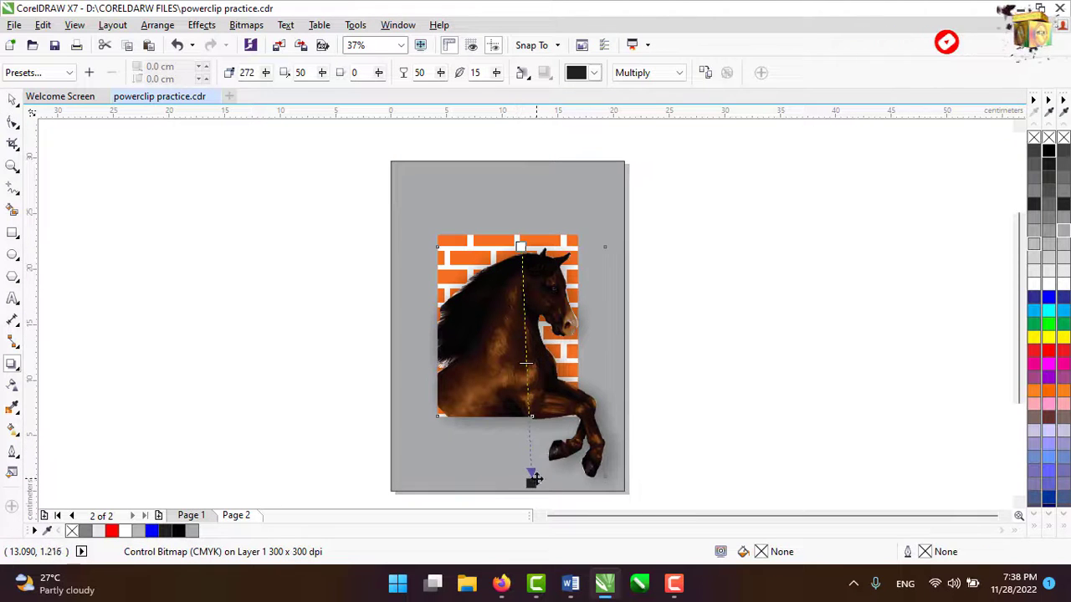
{"action": "left_click_drag", "start_coordinate": [534, 479], "coordinate": [535, 466]}
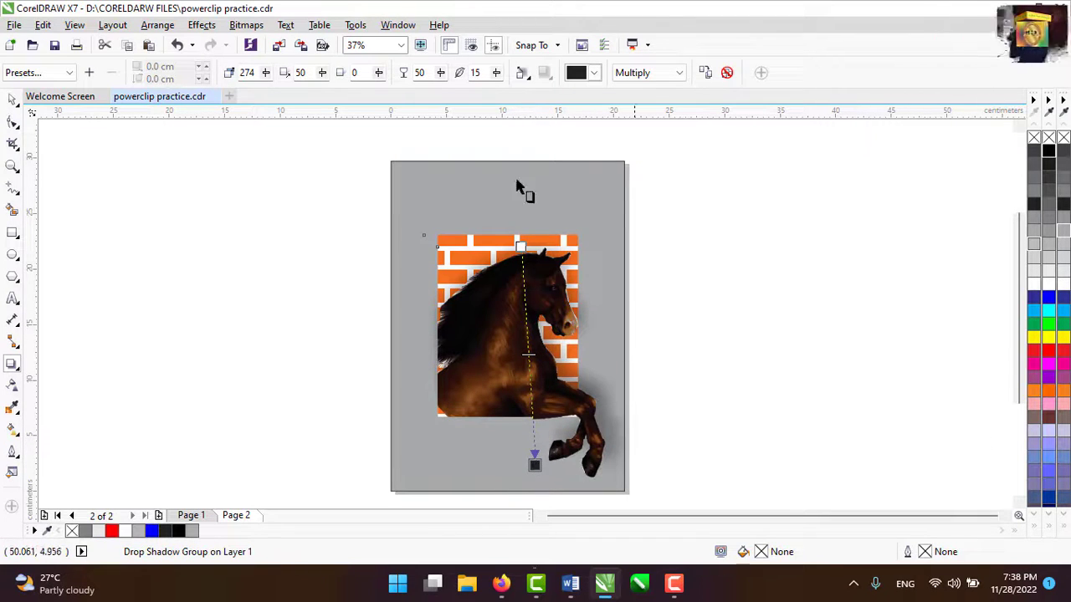
{"action": "left_click", "coordinate": [12, 99]}
{"action": "left_click", "coordinate": [773, 339]}
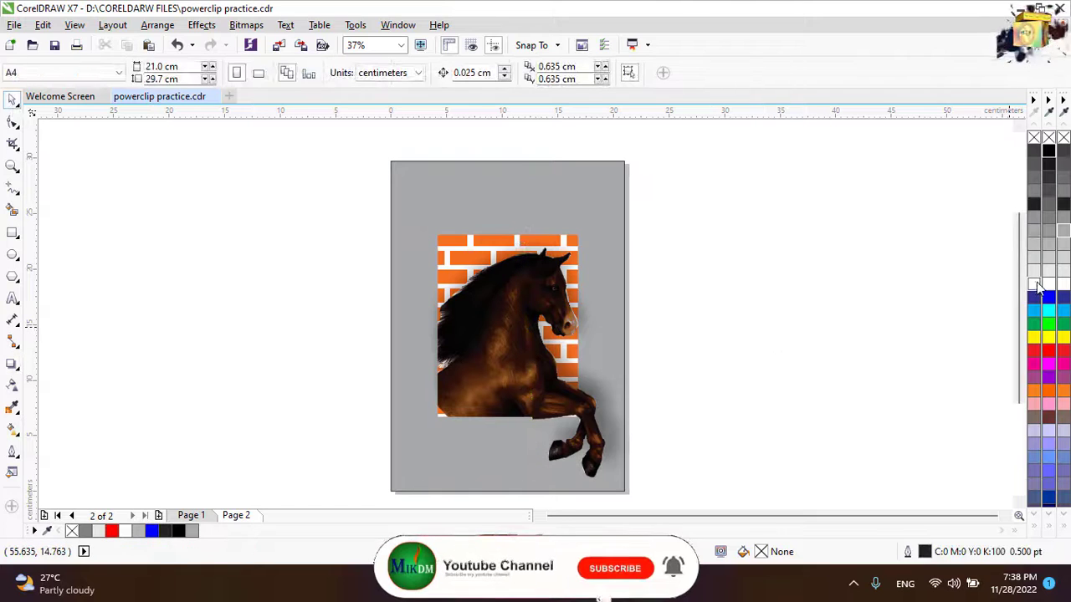
{"action": "left_click_drag", "start_coordinate": [1017, 265], "coordinate": [1022, 297]}
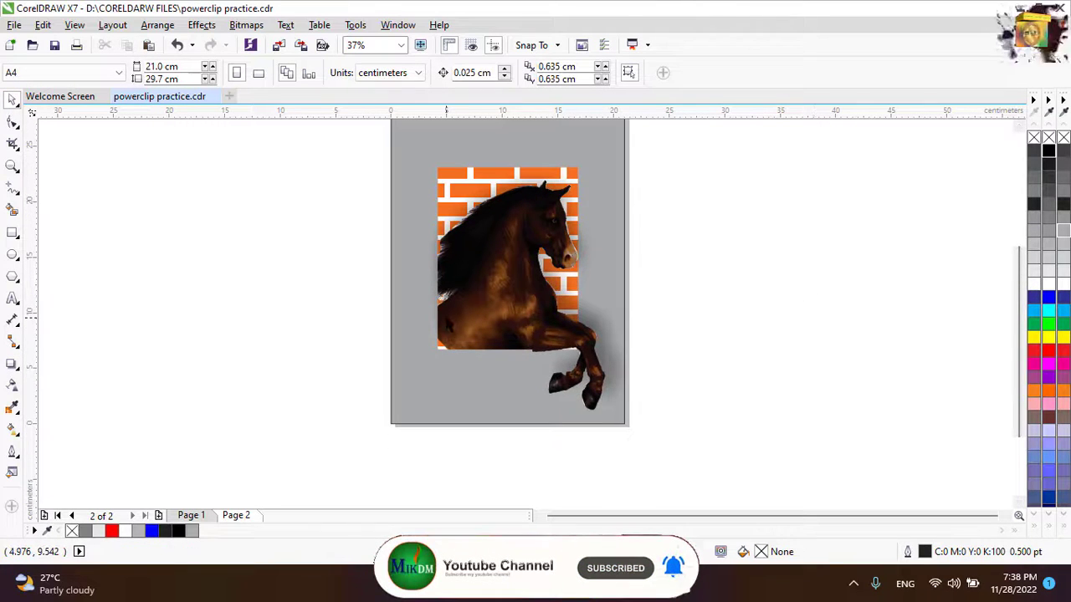
{"action": "scroll", "coordinate": [446, 317], "scroll_direction": "up", "scroll_amount": 1}
{"action": "scroll", "coordinate": [472, 316], "scroll_direction": "down", "scroll_amount": 1}
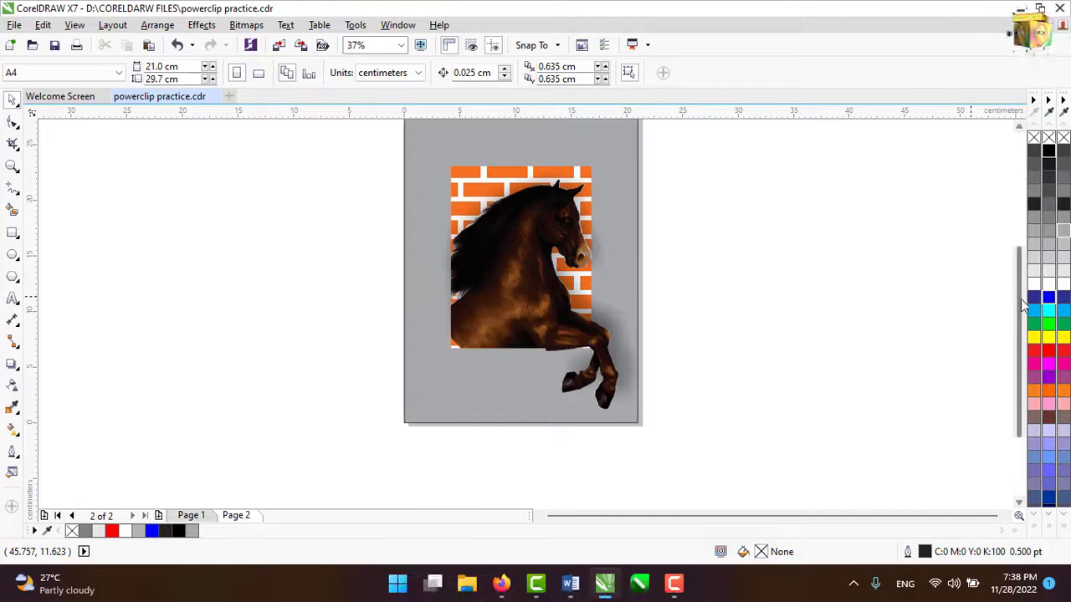
{"action": "left_click_drag", "start_coordinate": [1019, 301], "coordinate": [1017, 275]}
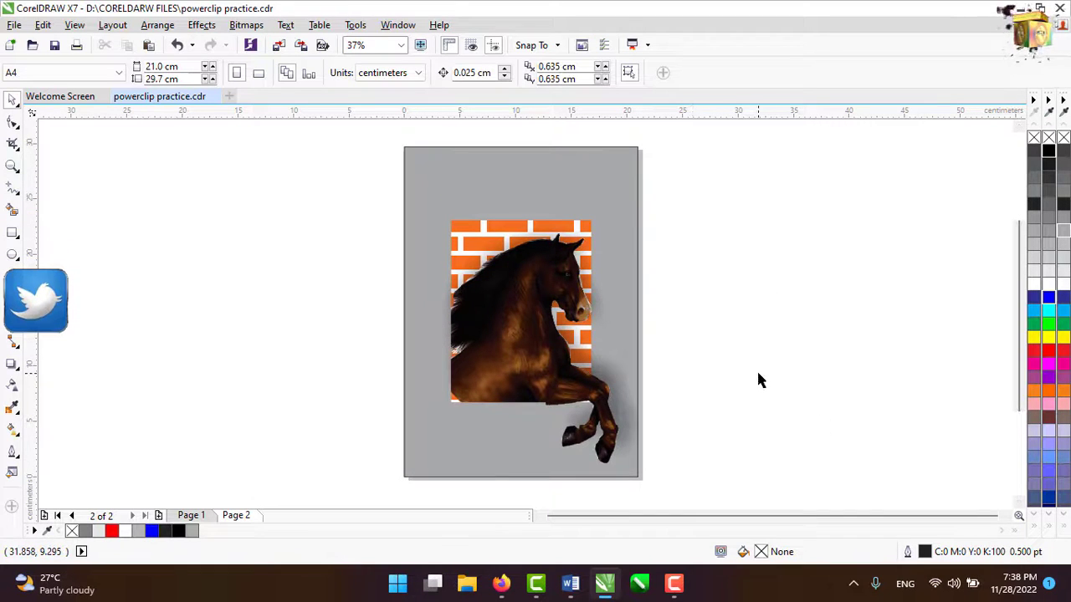